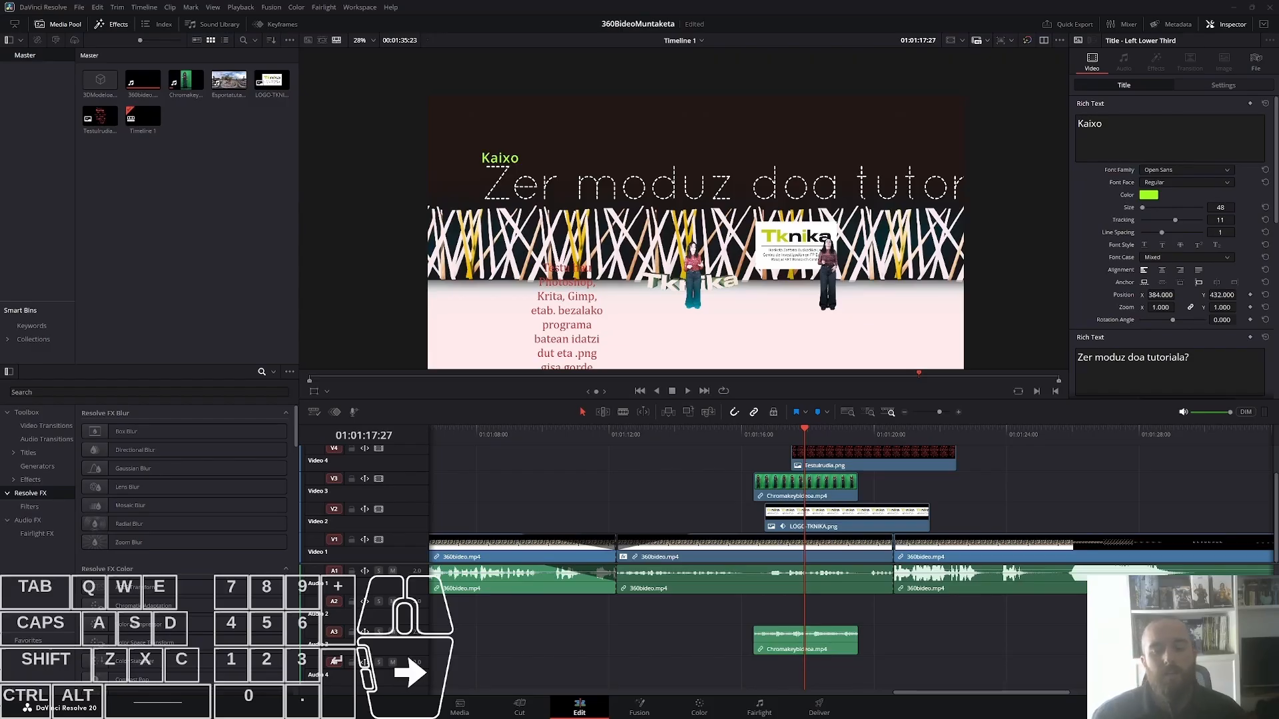
Delete all video, audio and image clips from Timeline 1.
key(alt)
scroll(984, 482, down, 5)
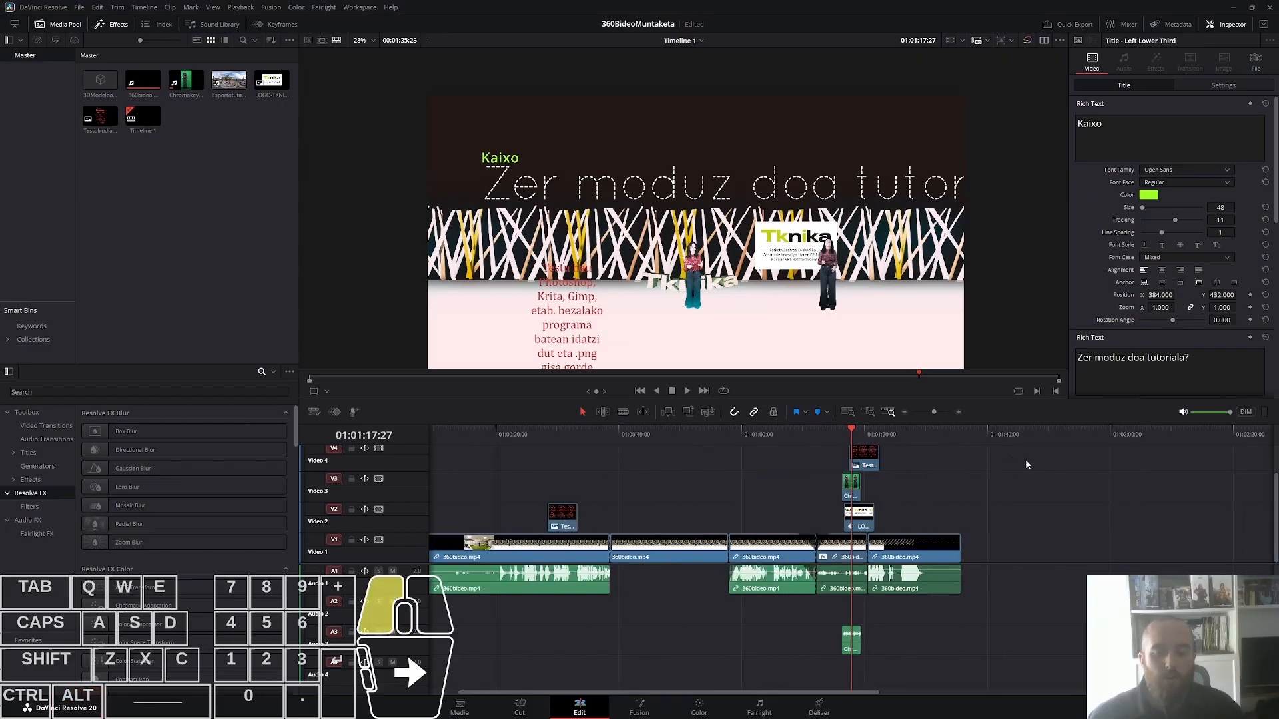
drag(1025, 458, 565, 589)
key(Delete)
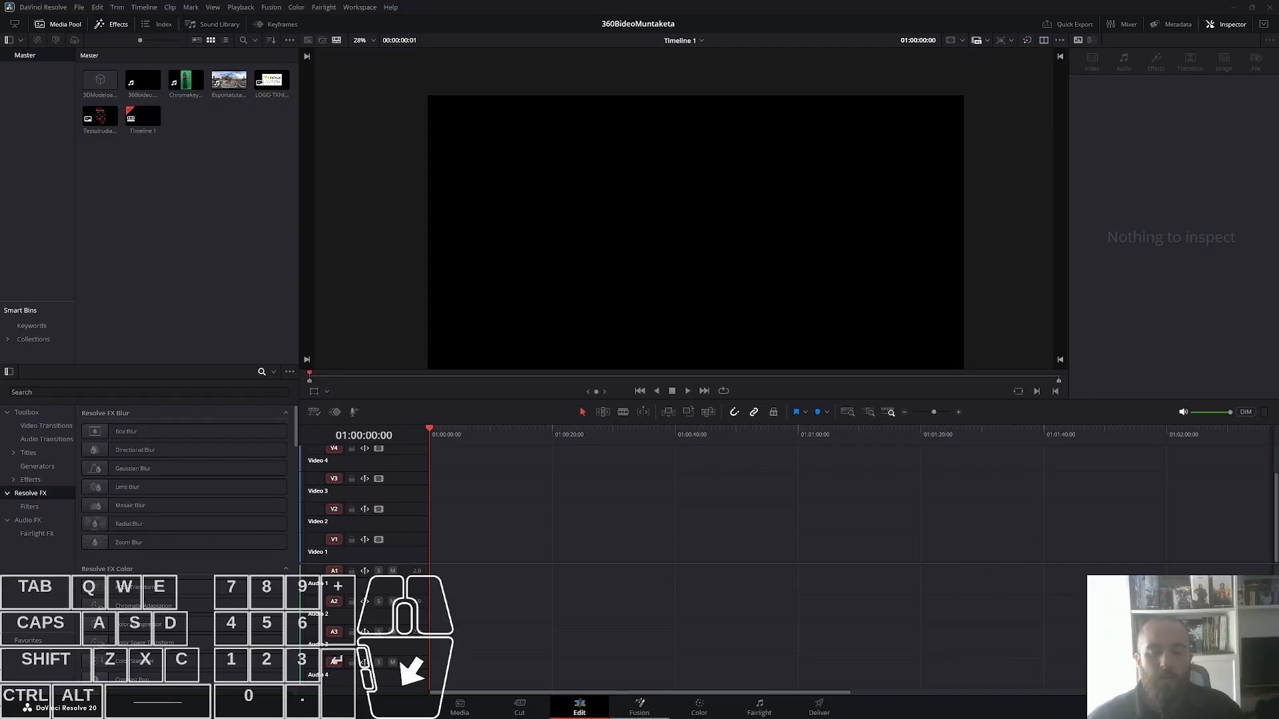
Switch to the Fusion page and add a Merge 3D node to the empty composition.
click(641, 708)
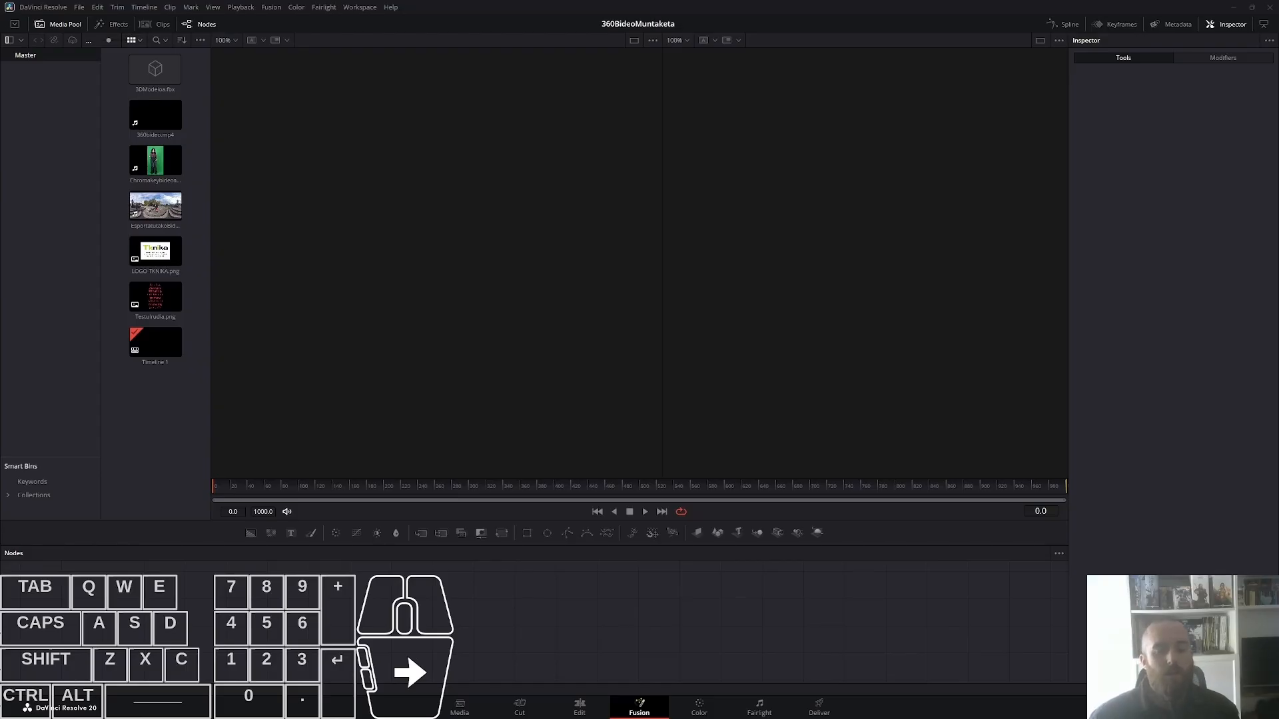
click(513, 602)
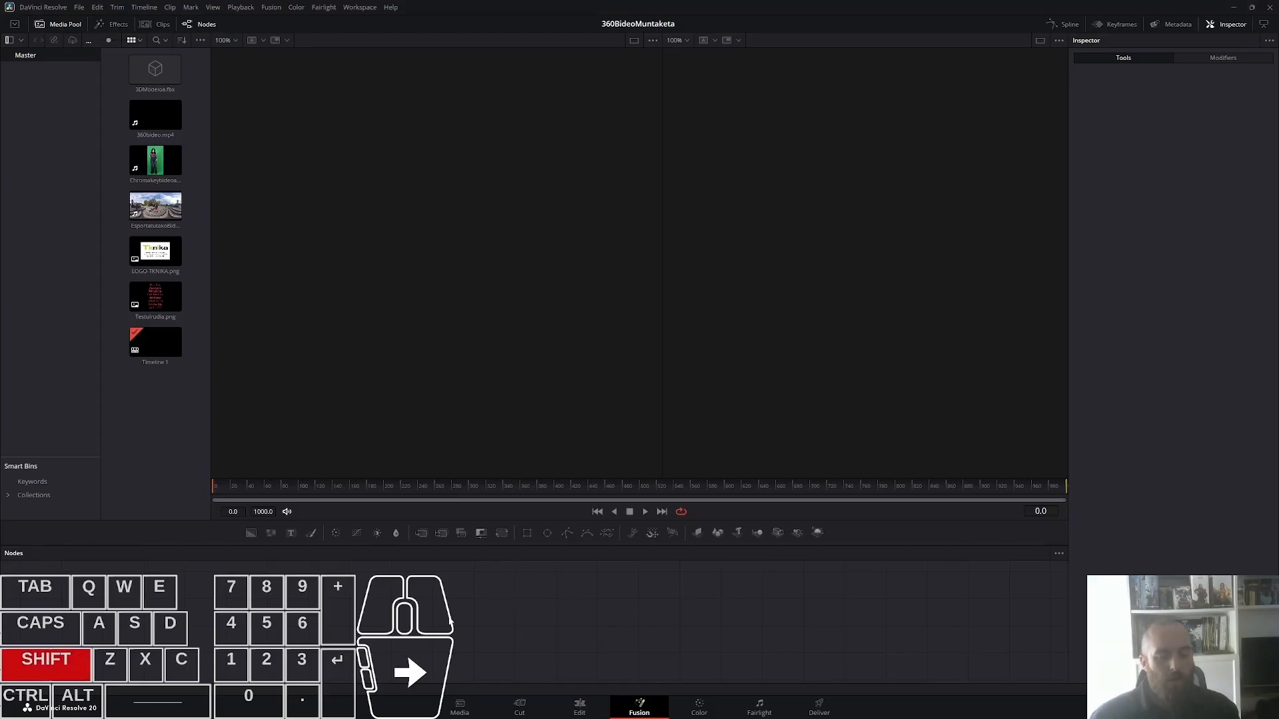
key(shift+a)
click(608, 609)
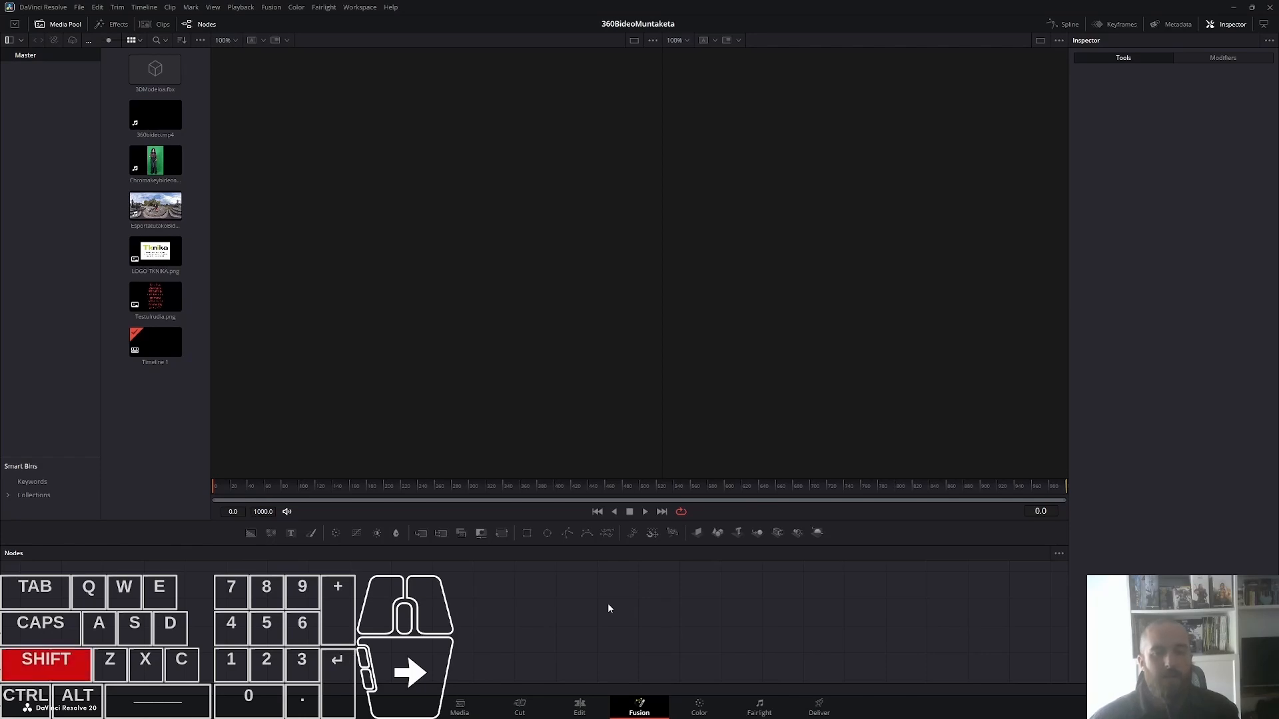
key(shift+space)
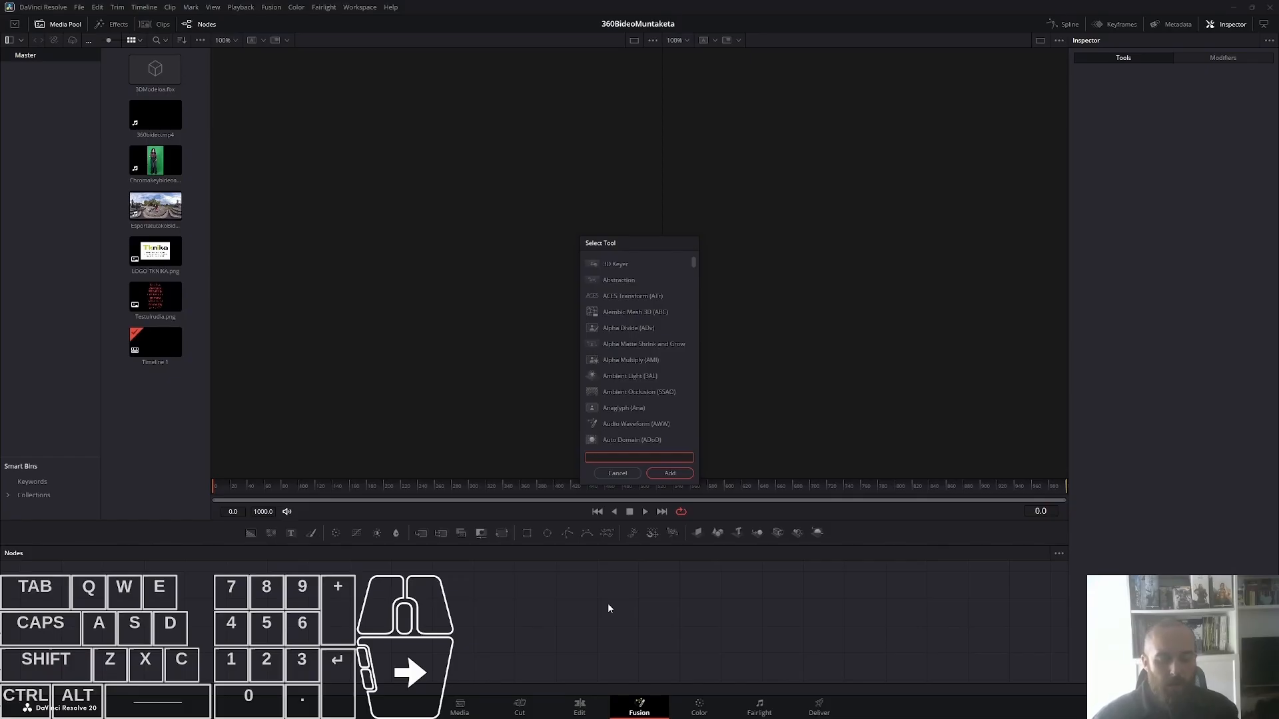
text(merge)
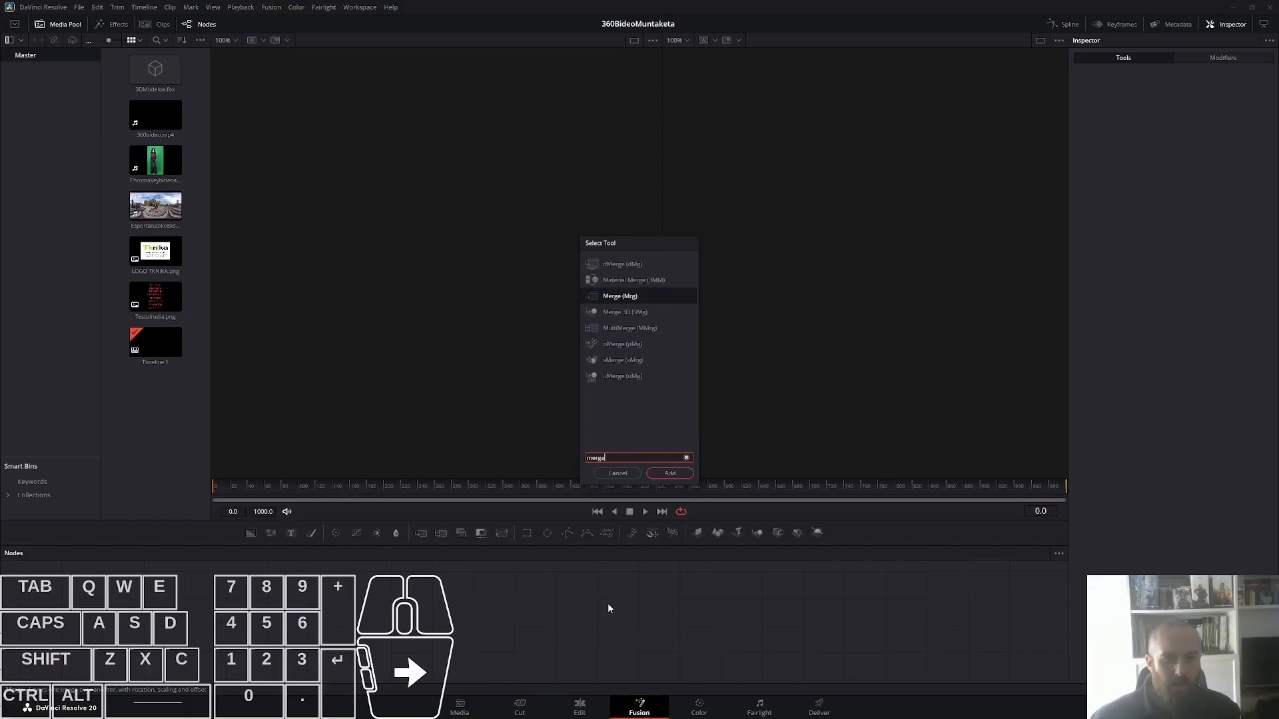
click(626, 312)
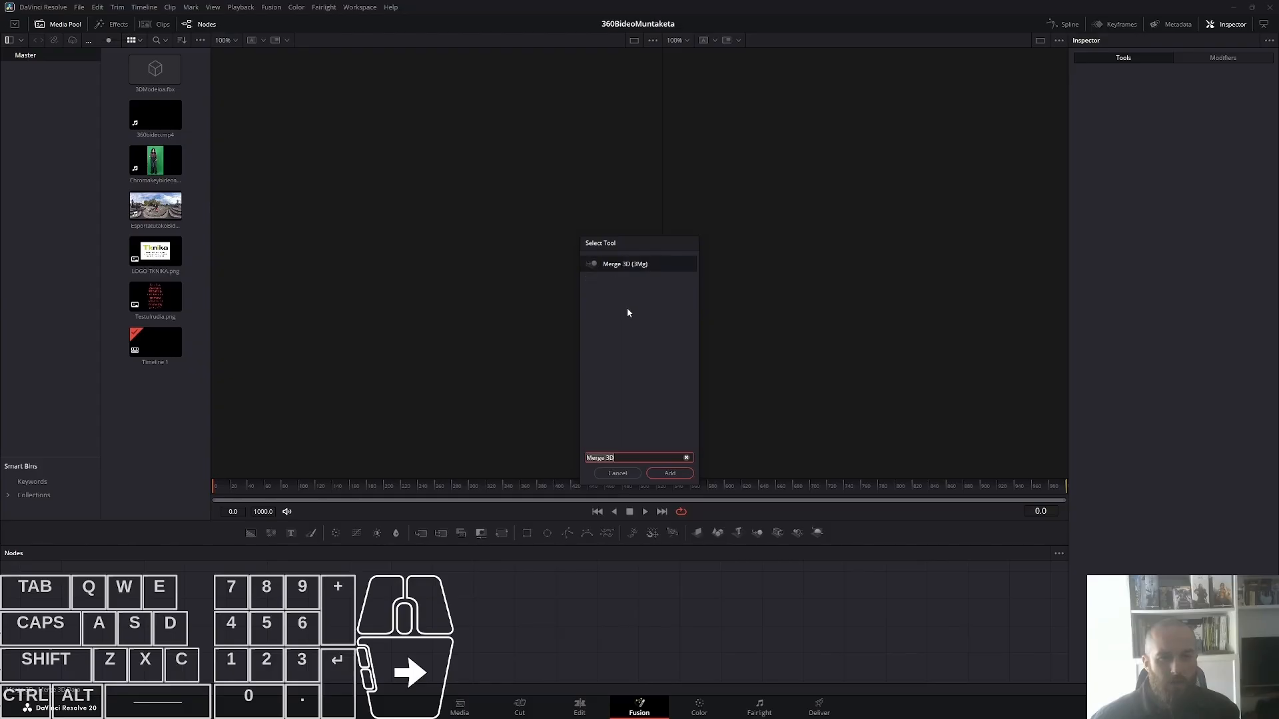
click(670, 473)
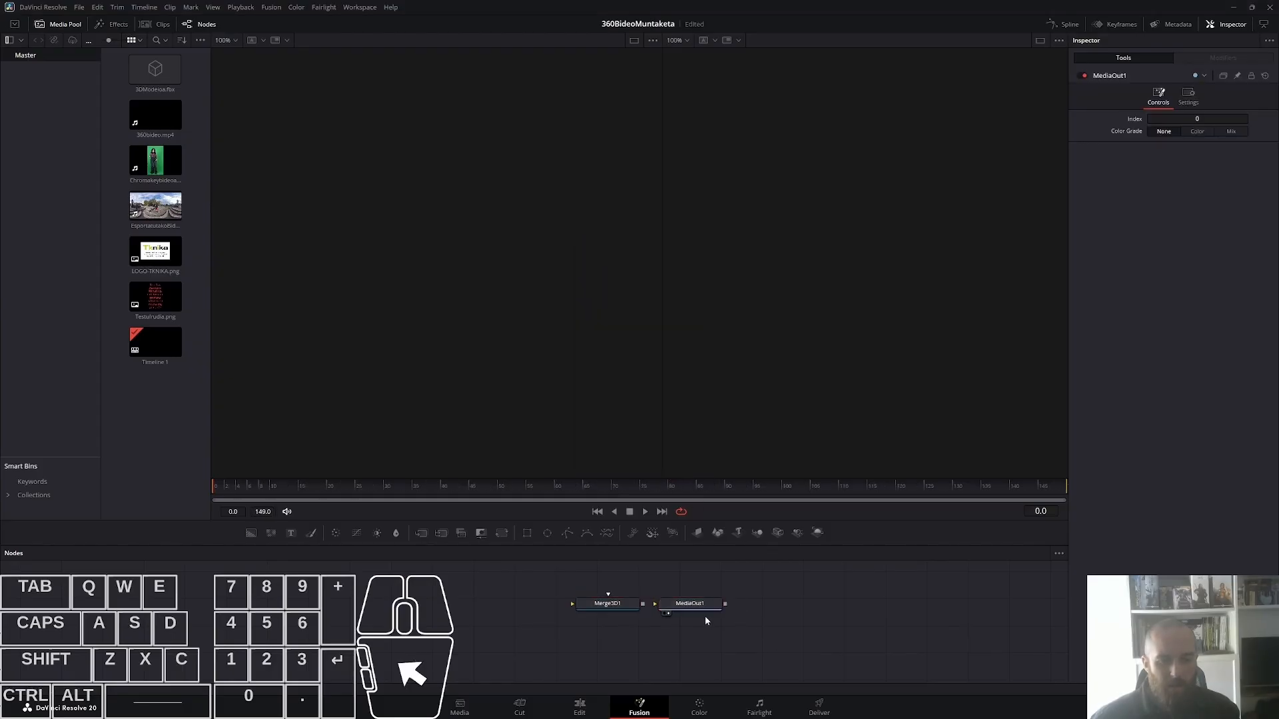
Spread the Merge3D1 and MediaOut1 nodes apart to leave room between them.
drag(688, 608, 832, 613)
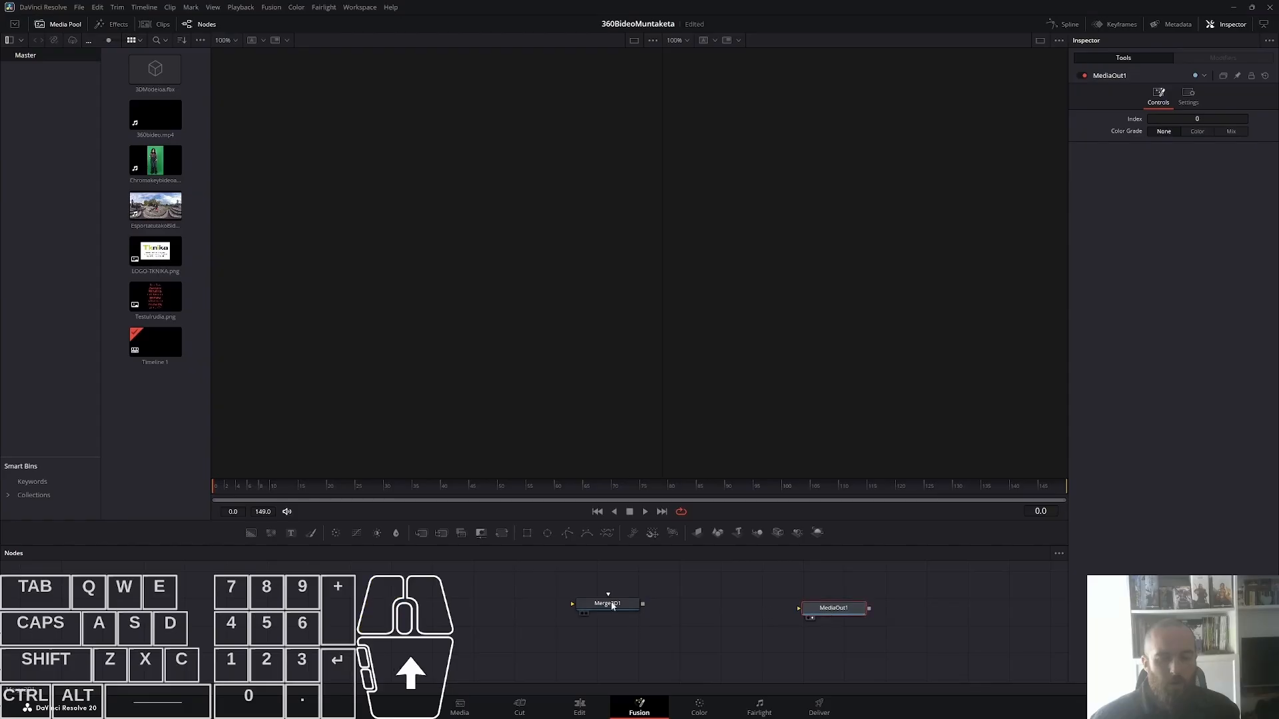
drag(608, 604, 581, 616)
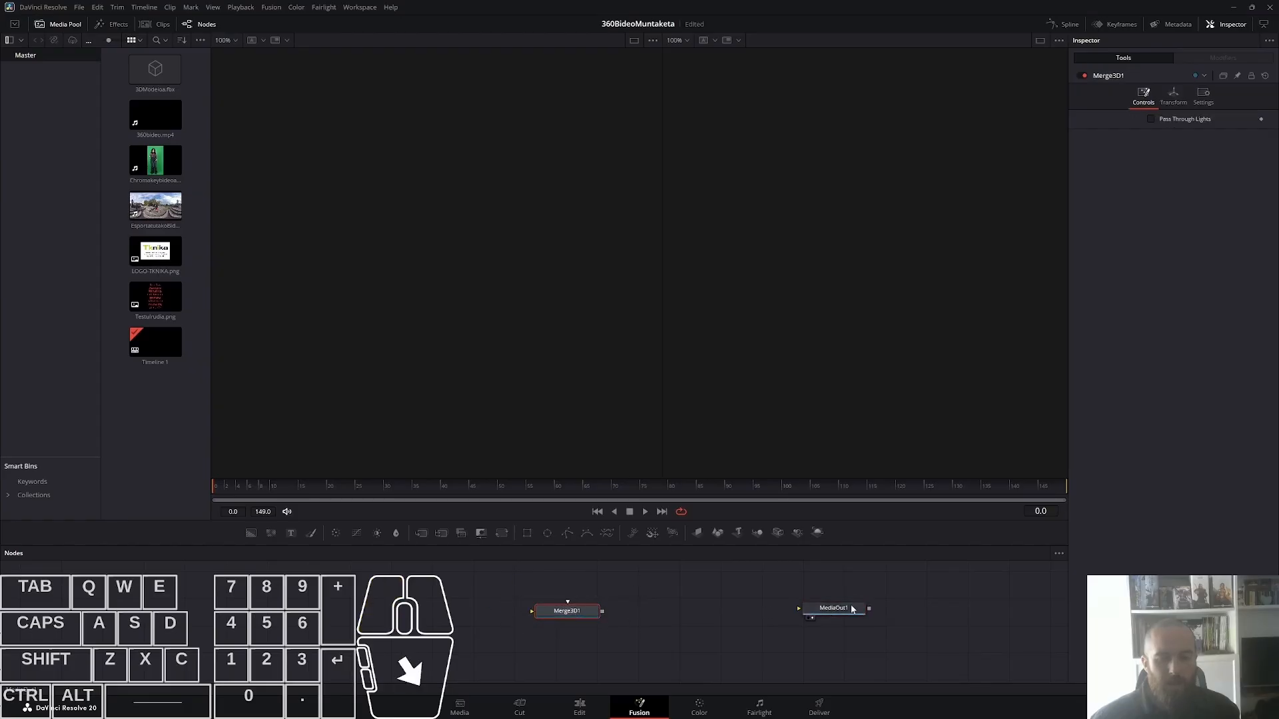
mouse_move(841, 617)
mouse_down()
mouse_move(850, 608)
mouse_move(839, 614)
mouse_up()
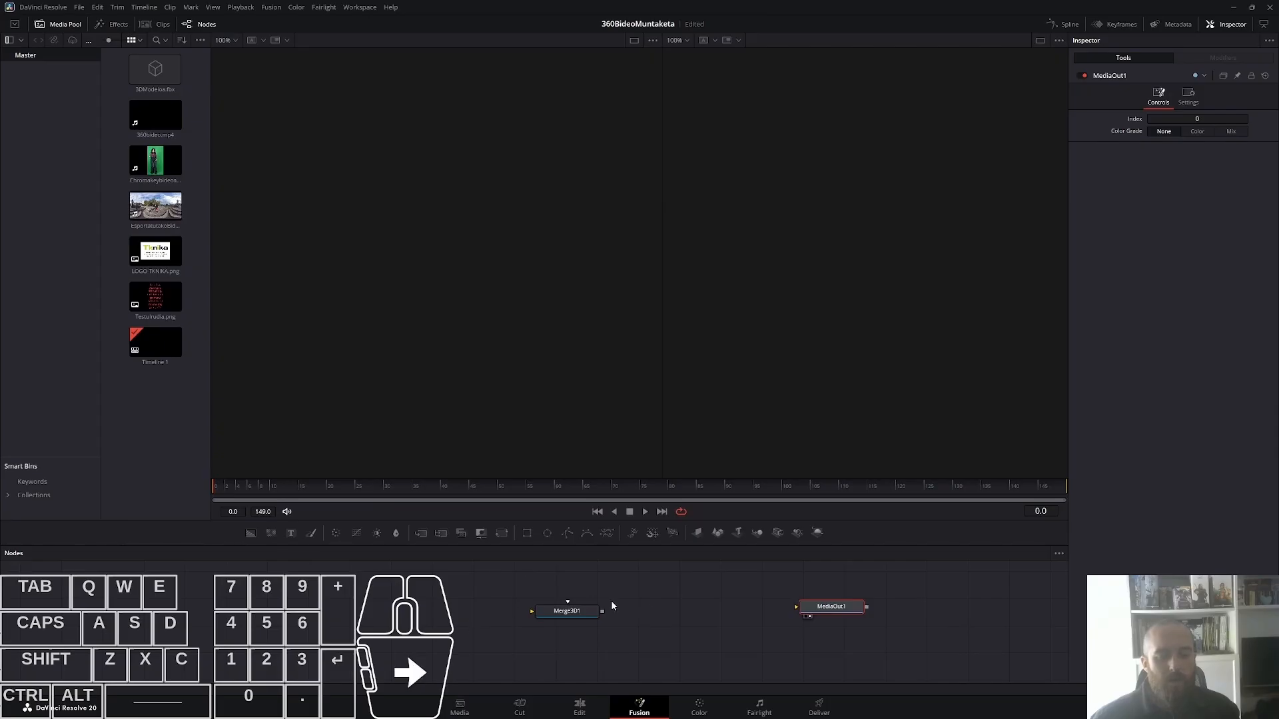
drag(831, 607, 796, 614)
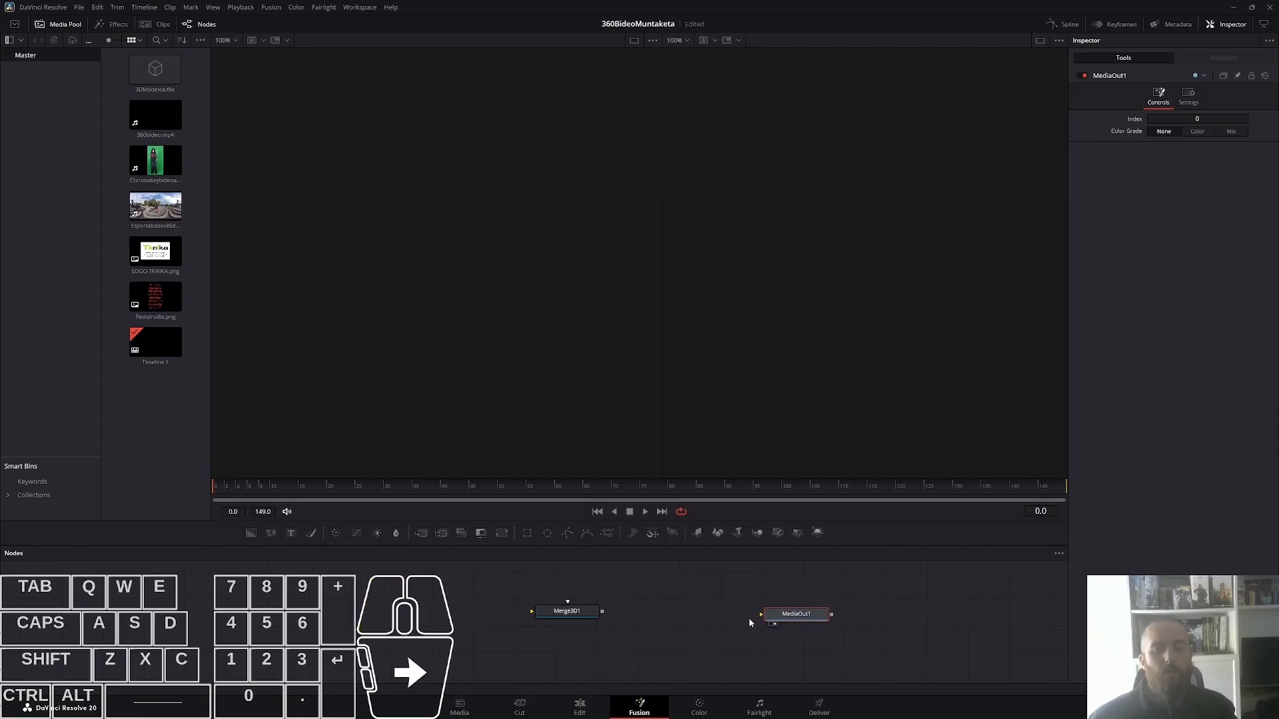
Add a Spherical Camera node and place it between Merge3D1 and MediaOut1.
click(424, 602)
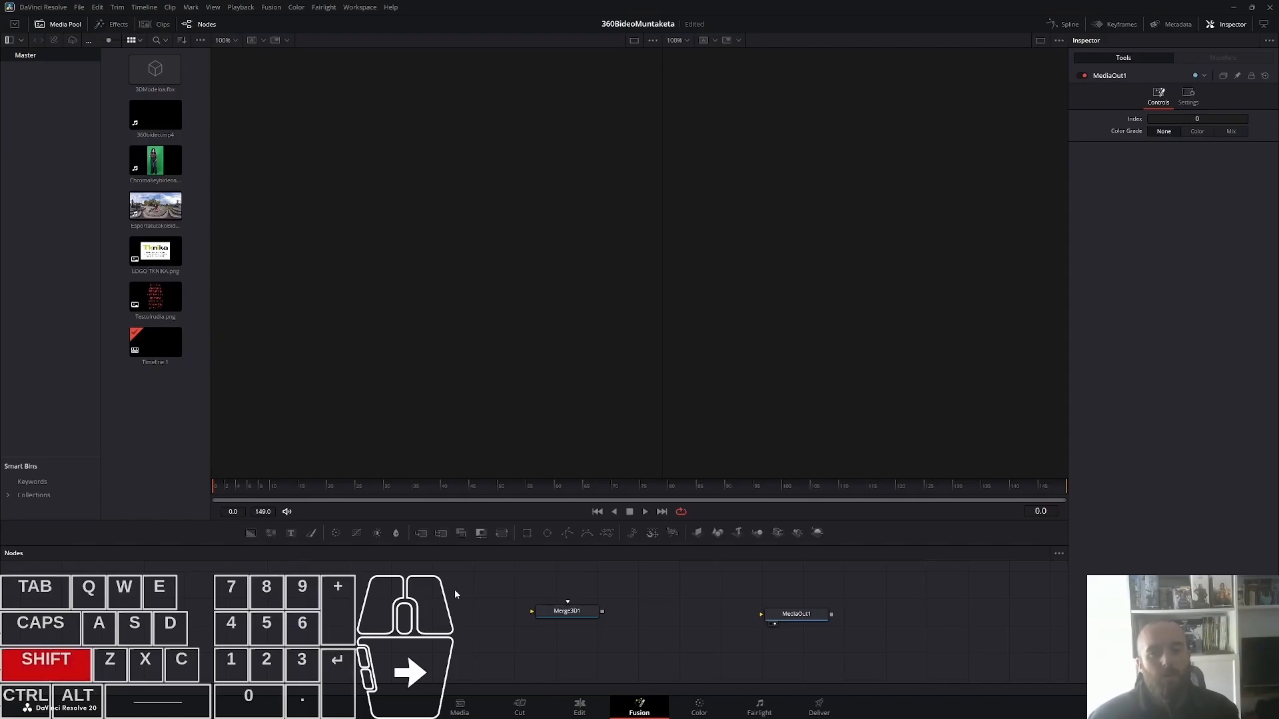
key(shift+space)
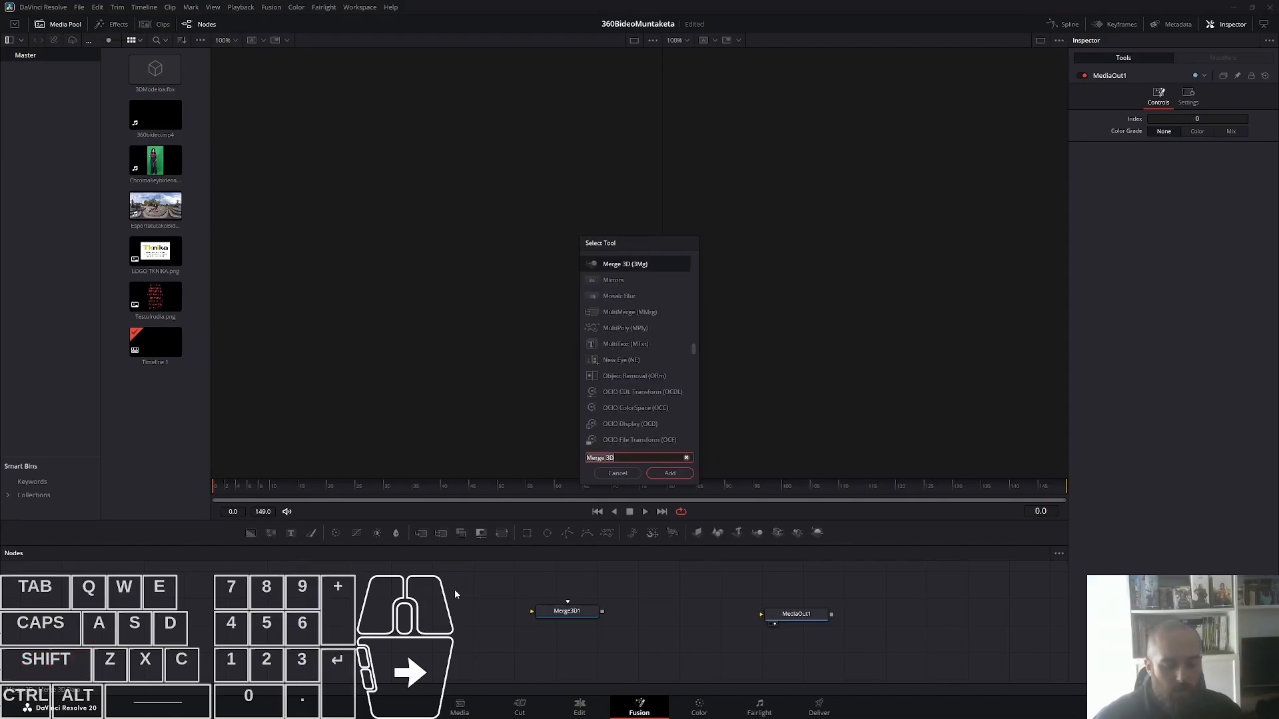
text(camer)
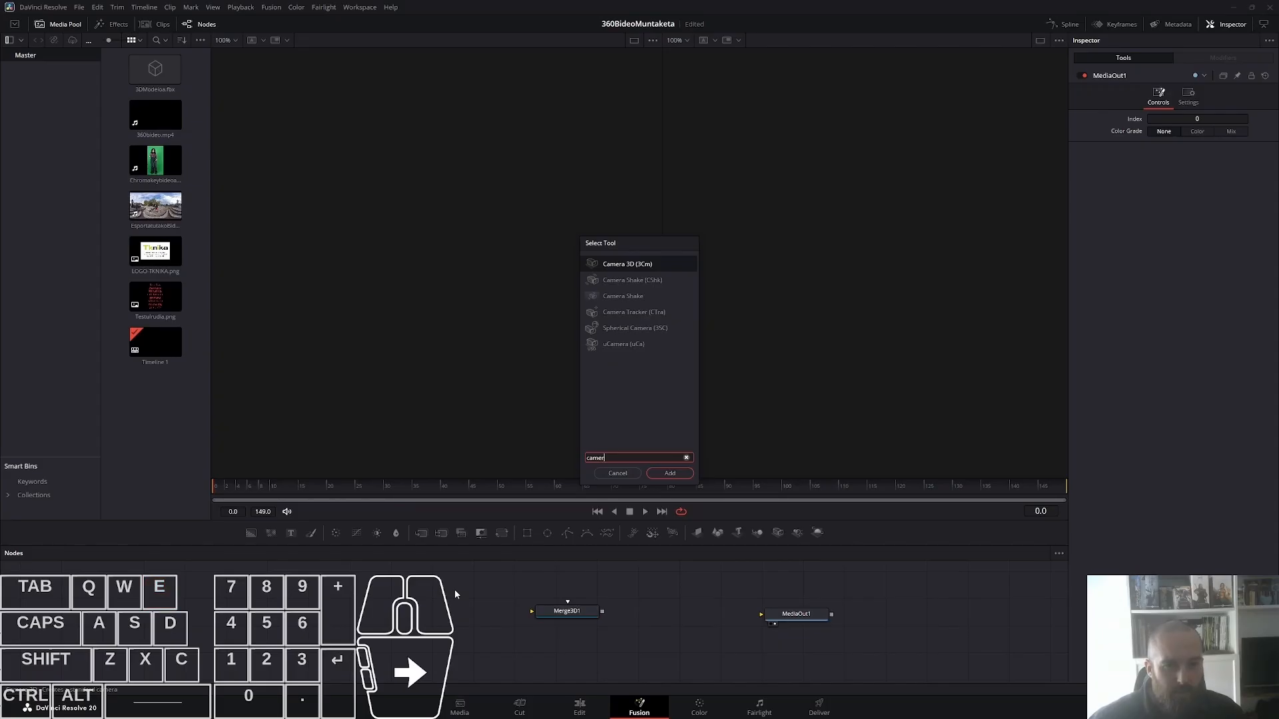
click(635, 329)
click(669, 473)
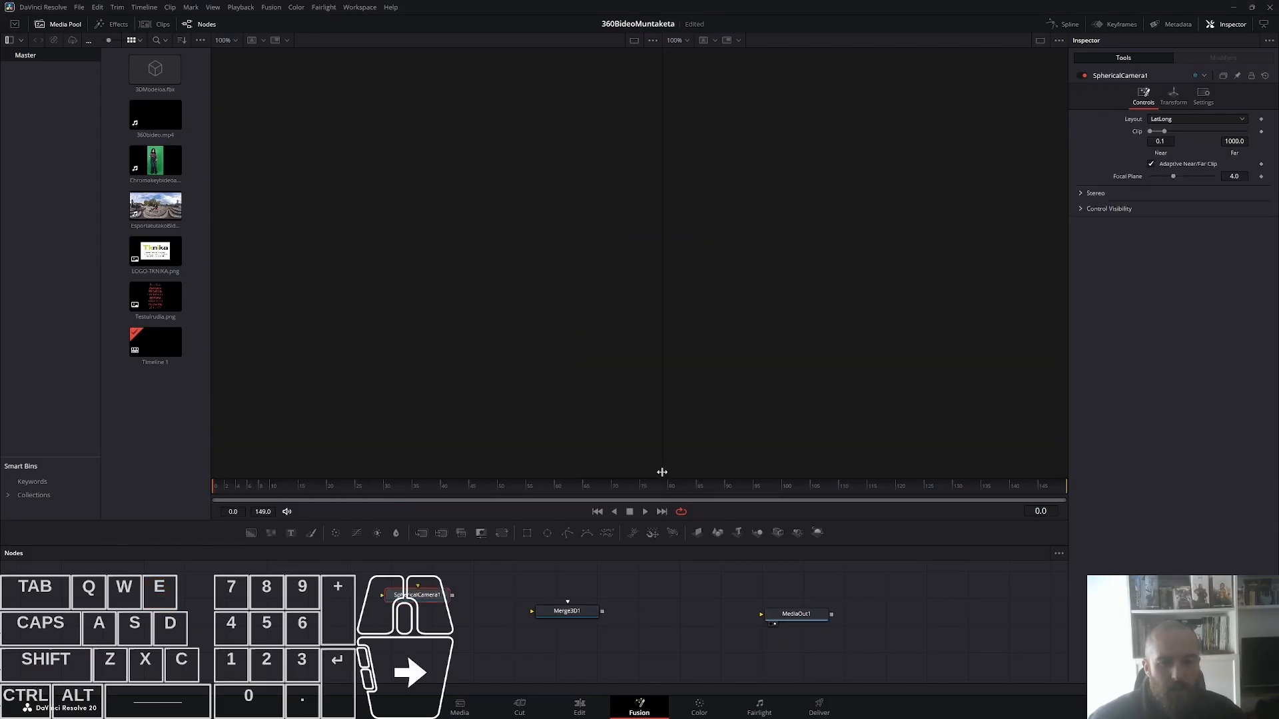
click(611, 646)
drag(611, 646, 683, 638)
drag(577, 617, 487, 625)
drag(664, 641, 598, 623)
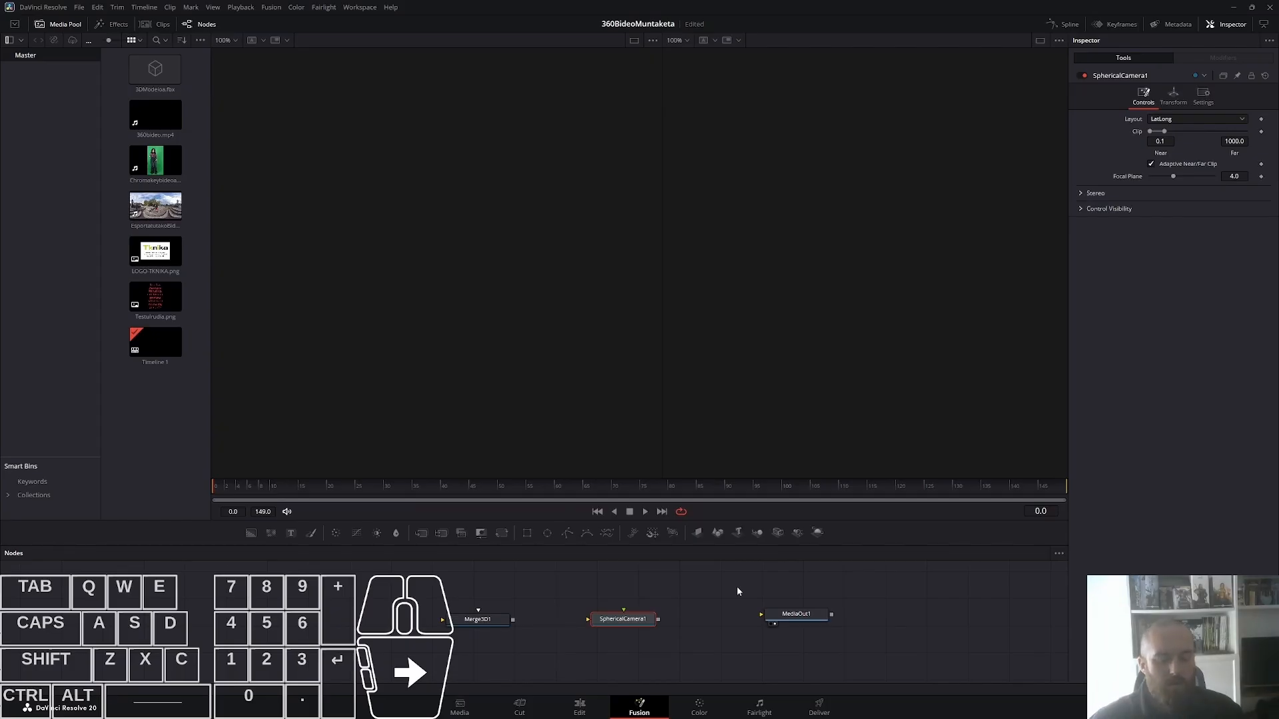
Add a Point Light node to the composition.
key(shift+space)
text(light)
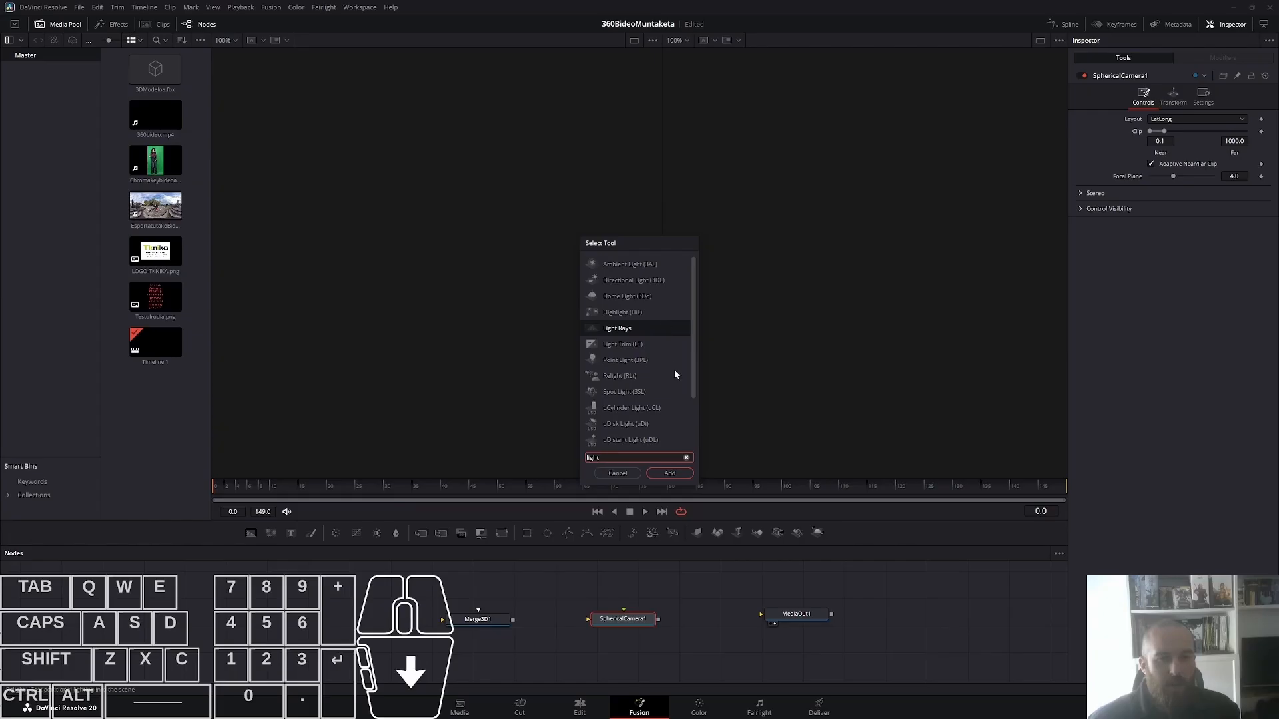
click(616, 364)
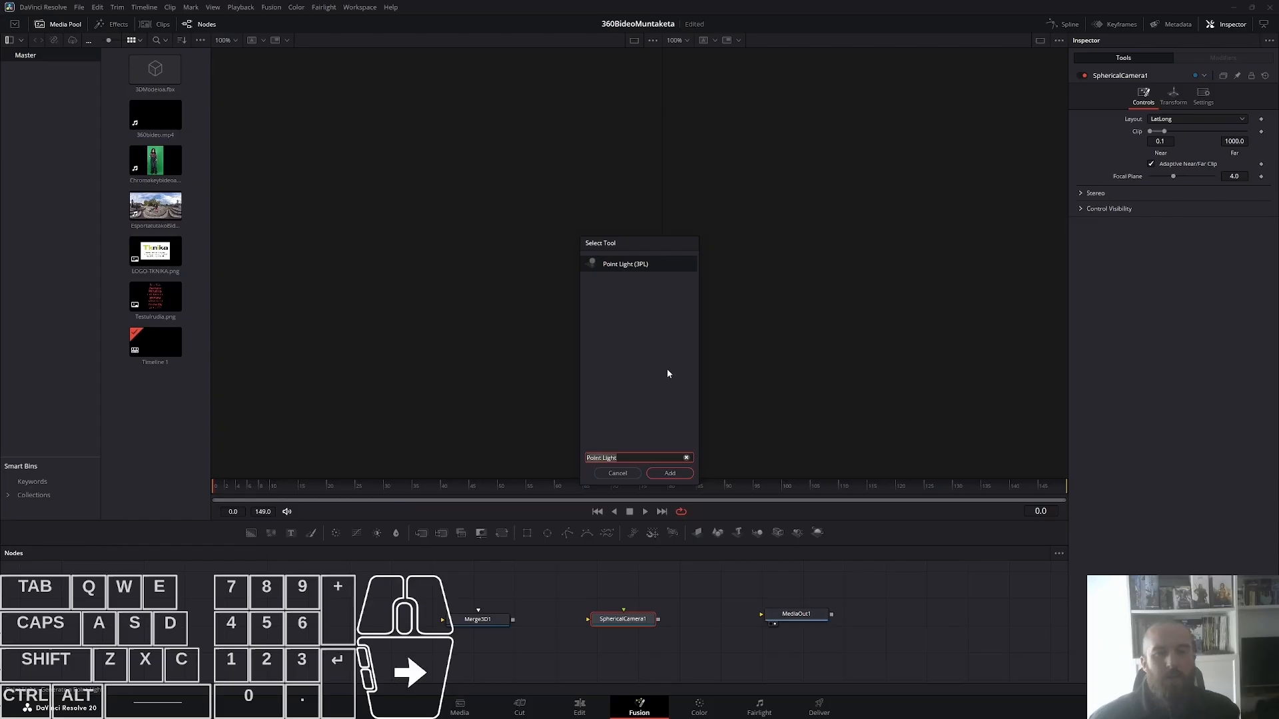
click(672, 474)
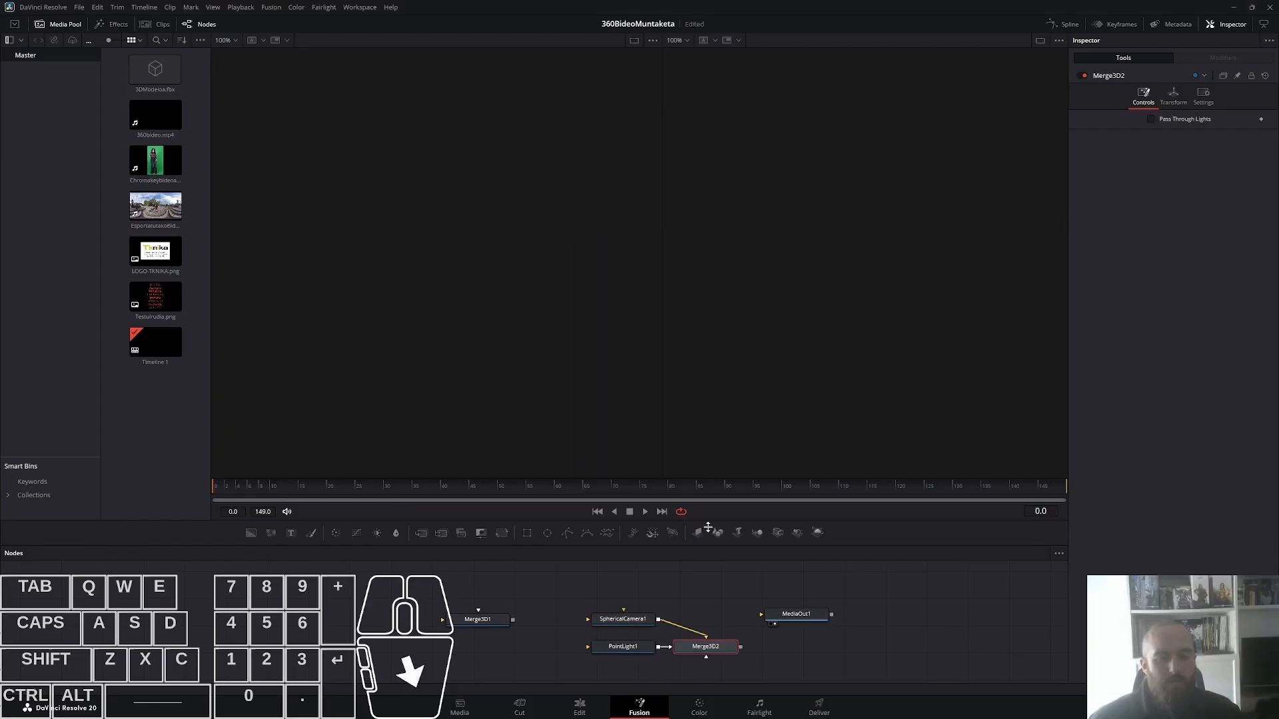
Delete the extra Merge3D2 node, and stack SphericalCamera1 above and PointLight1 below Merge3D1.
drag(624, 622, 592, 597)
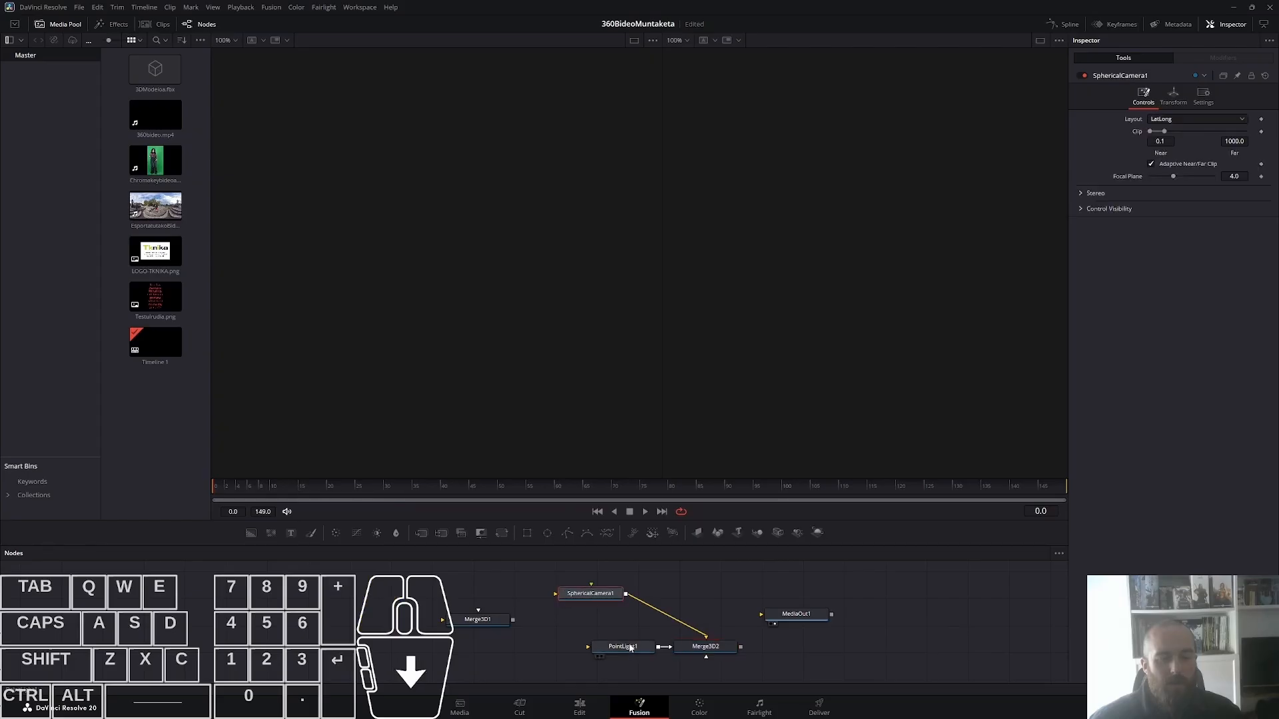
drag(623, 648, 589, 648)
click(709, 651)
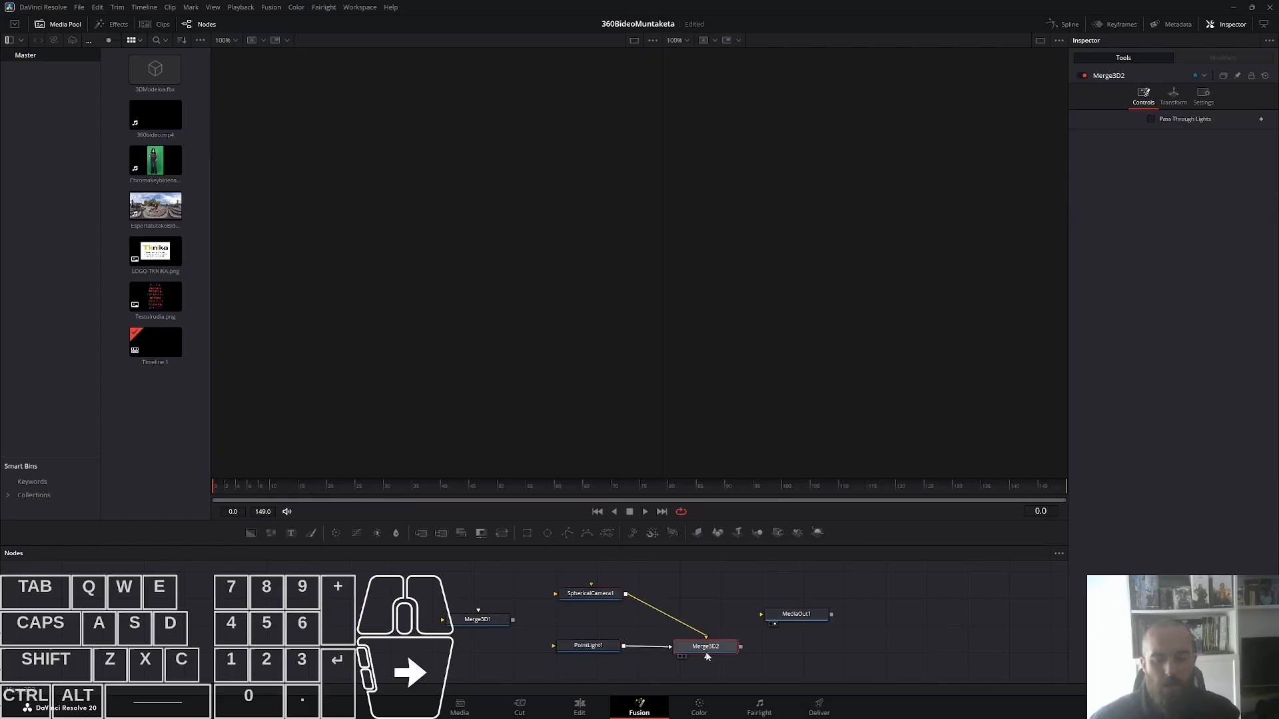
key(Delete)
drag(597, 595, 589, 588)
drag(556, 647, 456, 672)
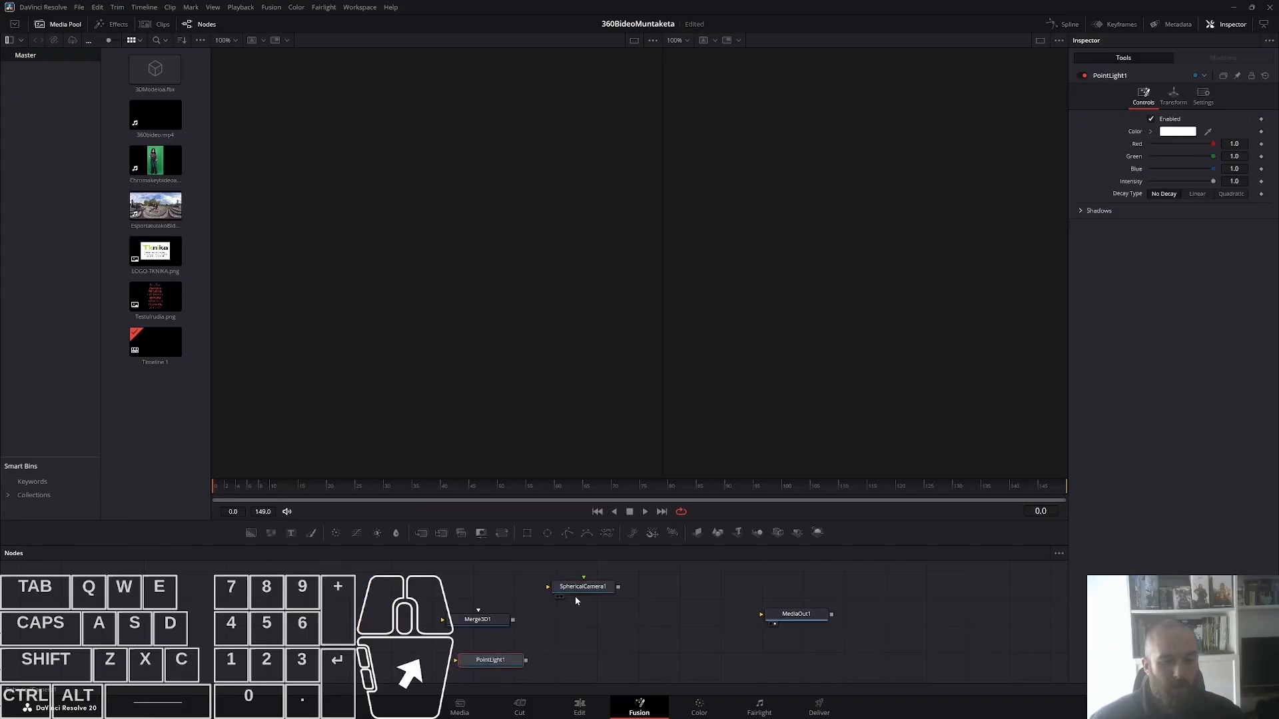
drag(580, 592, 481, 592)
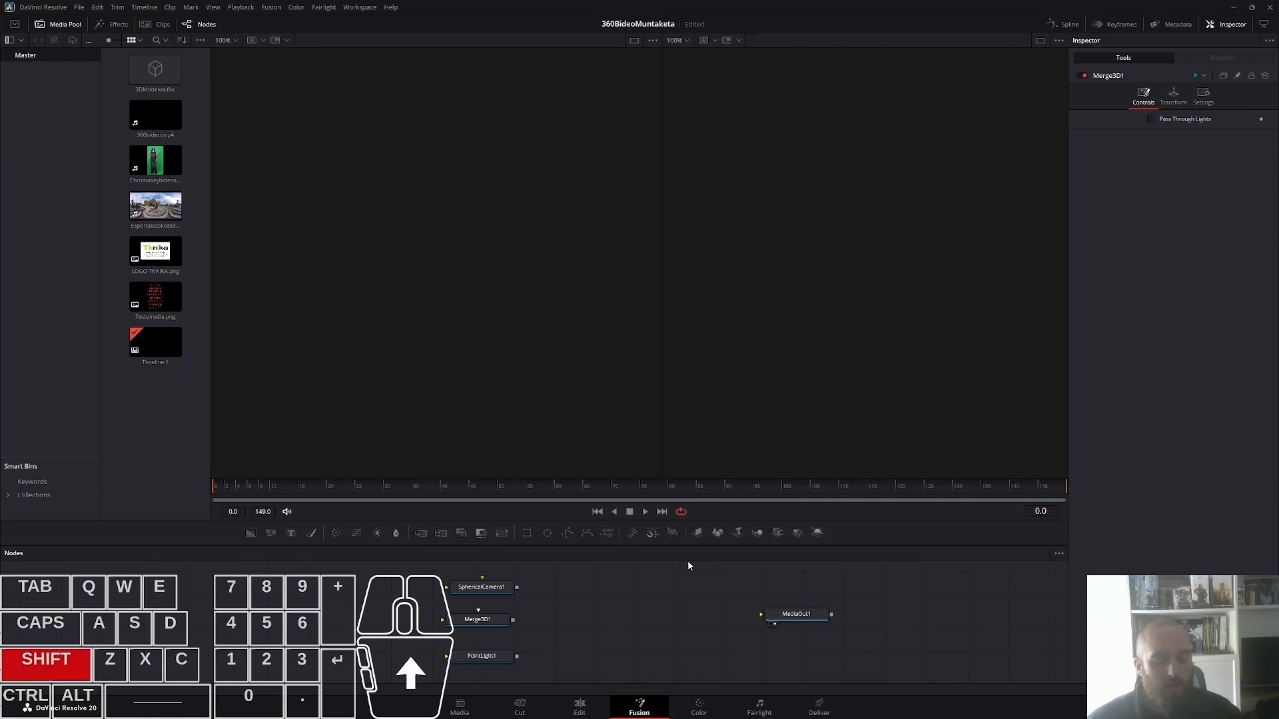
Add a Renderer 3D node fed by Merge3D1, and enable its Lighting and Shadows options.
key(shift+space)
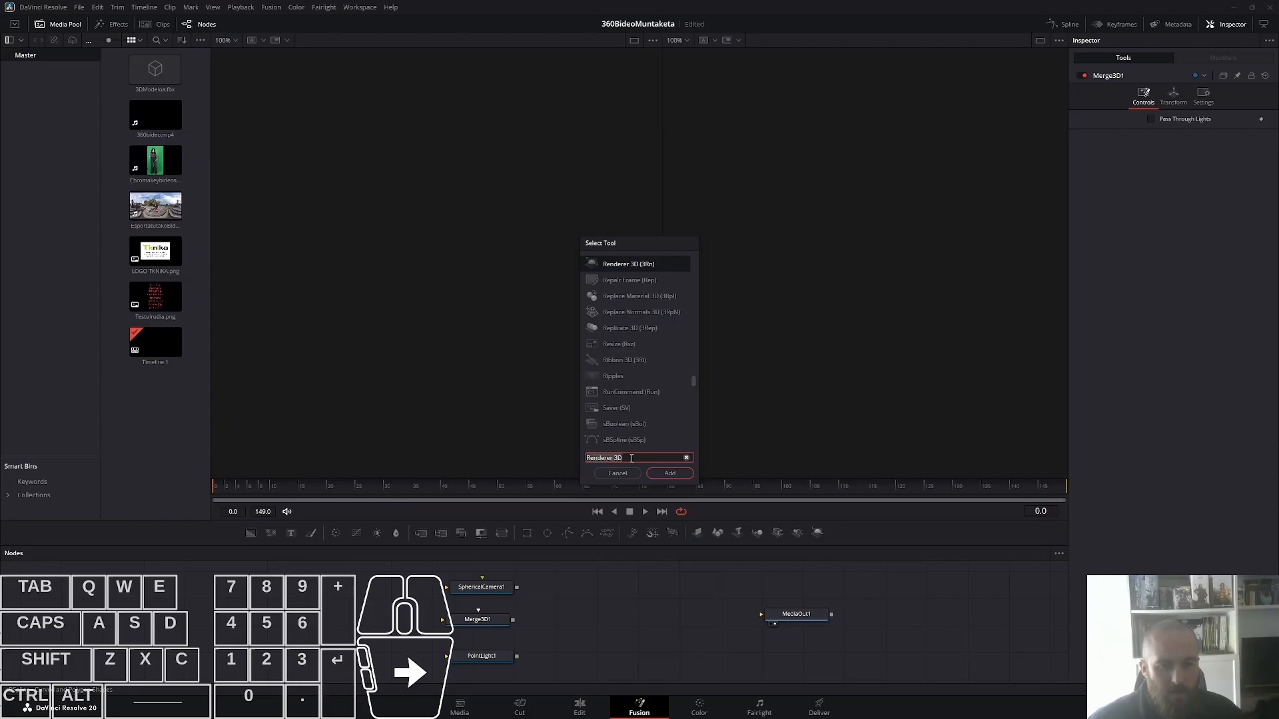
click(669, 473)
drag(738, 591, 634, 637)
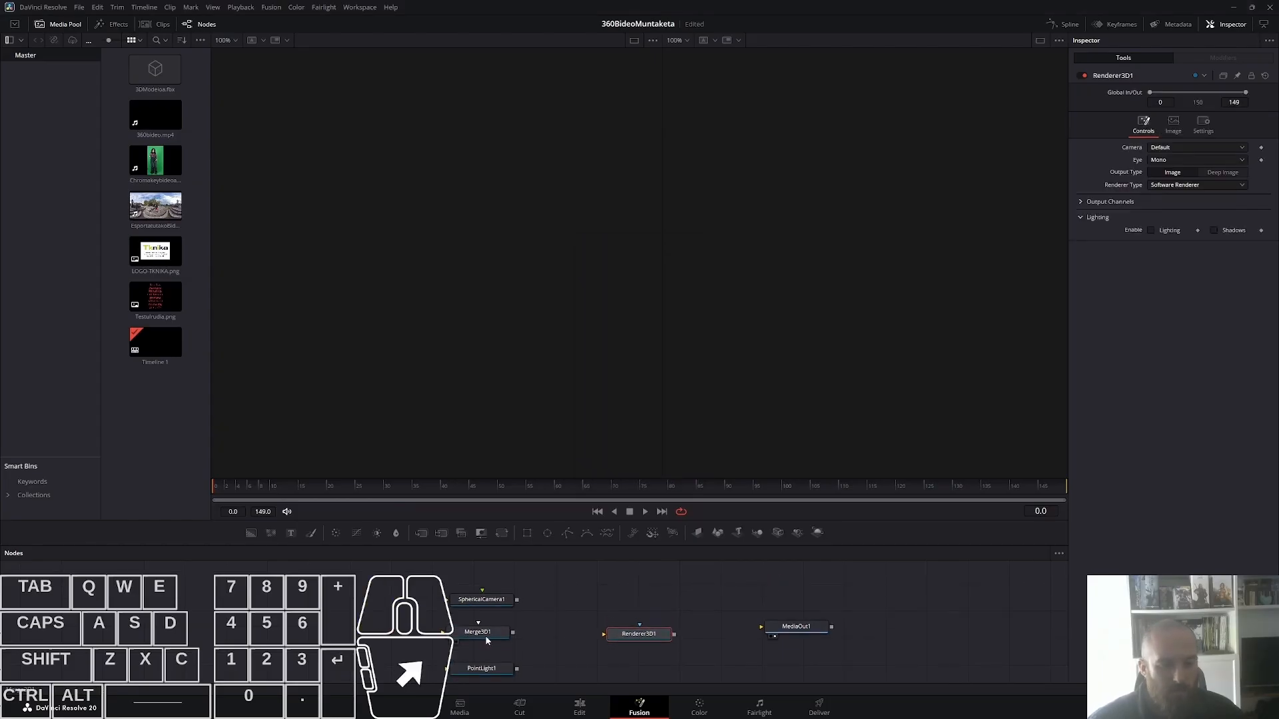
drag(512, 632, 637, 636)
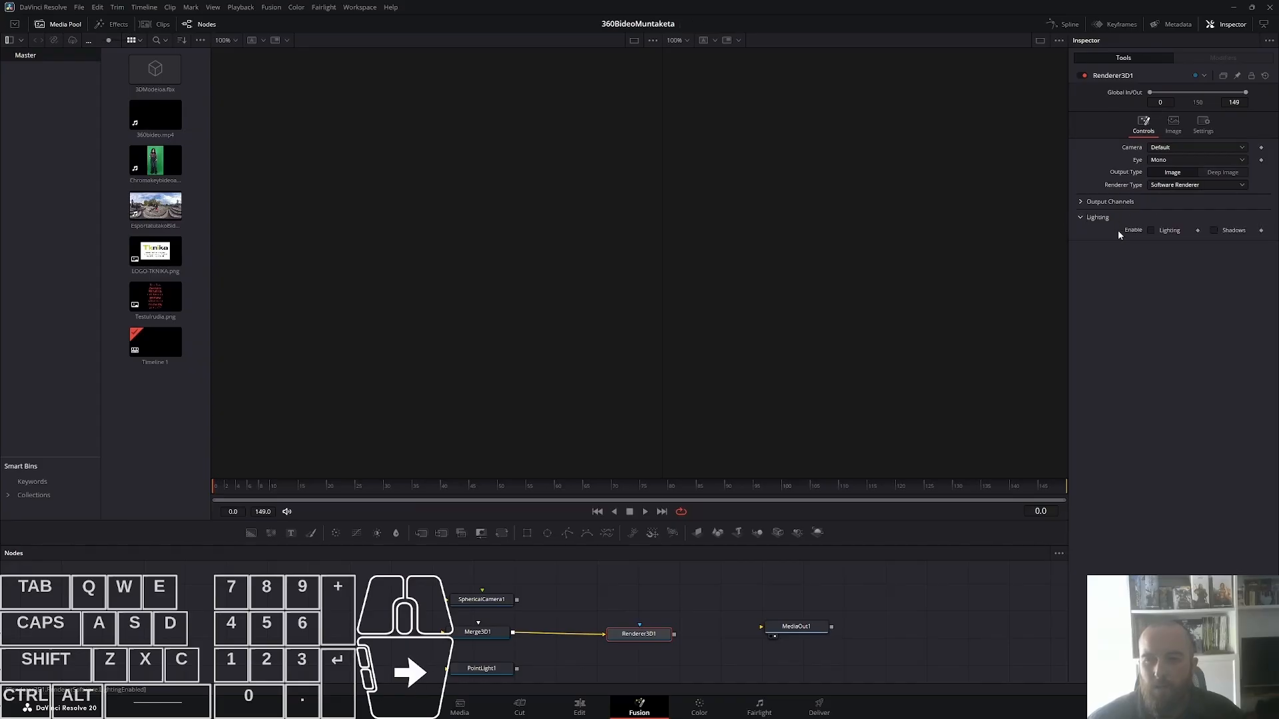
click(1150, 231)
click(1214, 230)
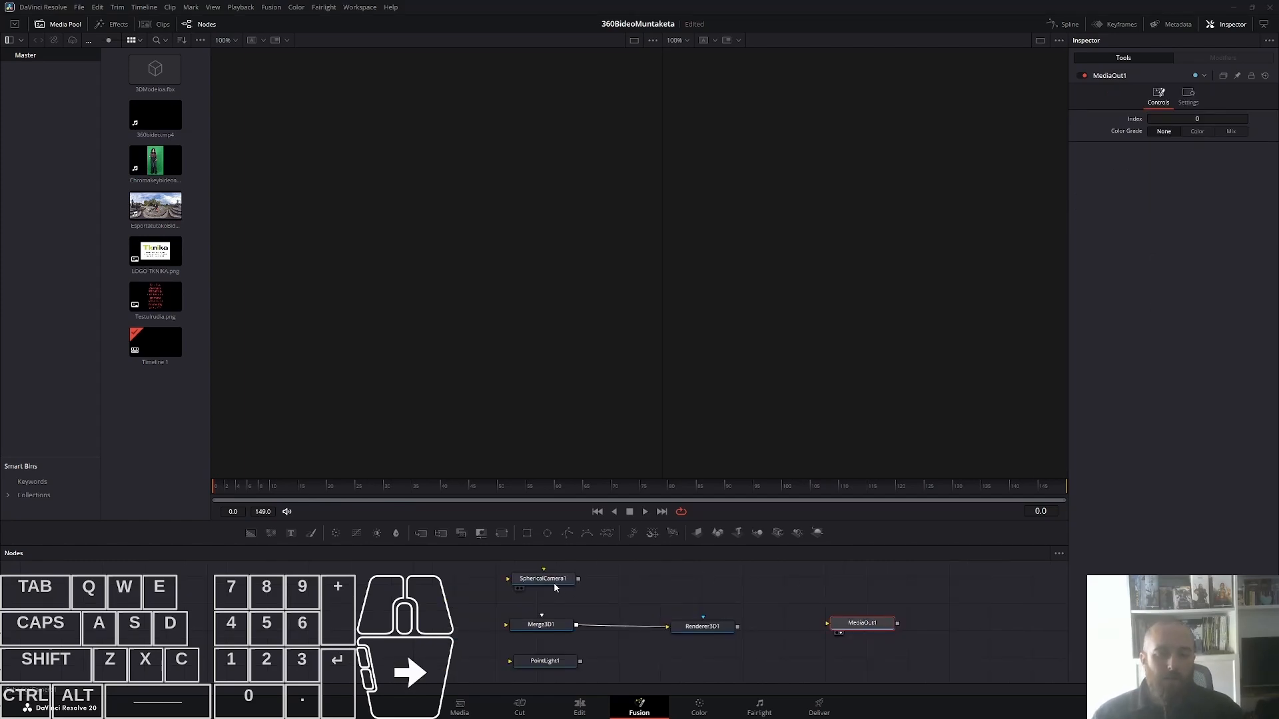
Connect SphericalCamera1 and PointLight1 to Merge3D1 and tidy the node layout.
drag(541, 582, 515, 584)
mouse_move(545, 630)
mouse_down()
mouse_move(566, 630)
mouse_move(553, 628)
mouse_up()
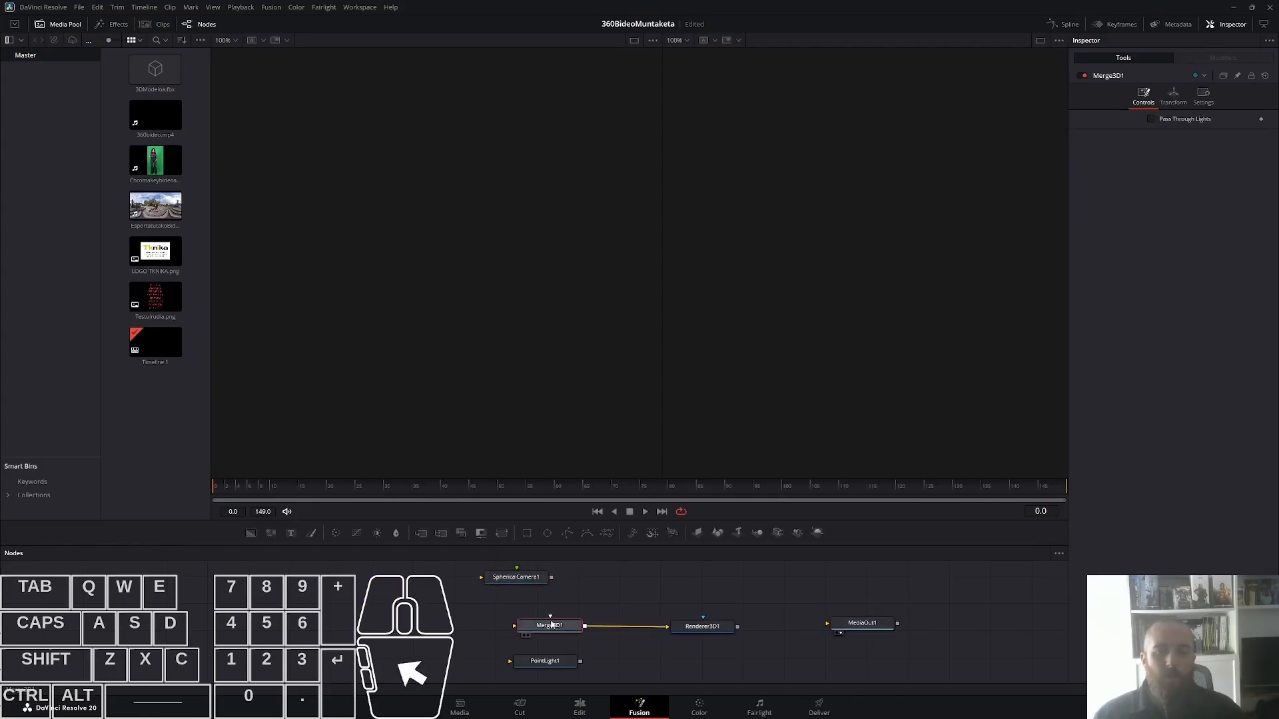
drag(529, 580, 538, 631)
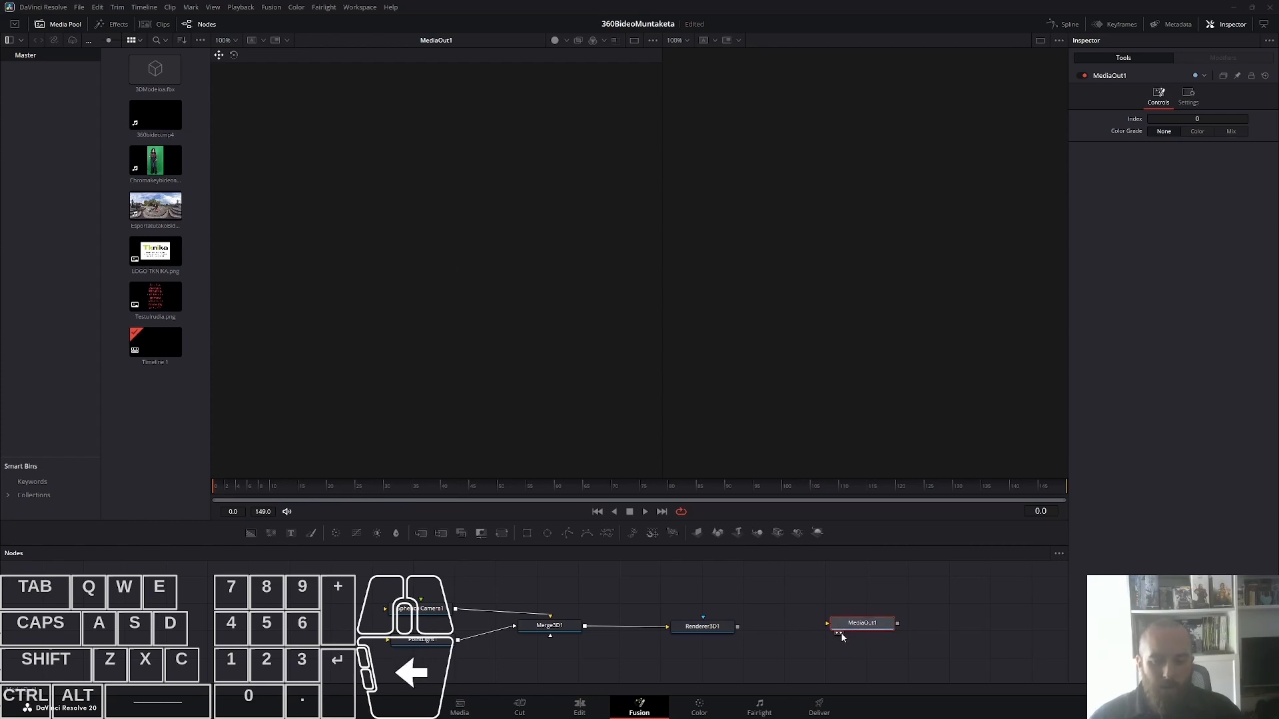
mouse_move(869, 621)
mouse_down()
mouse_move(872, 593)
mouse_move(864, 621)
mouse_up()
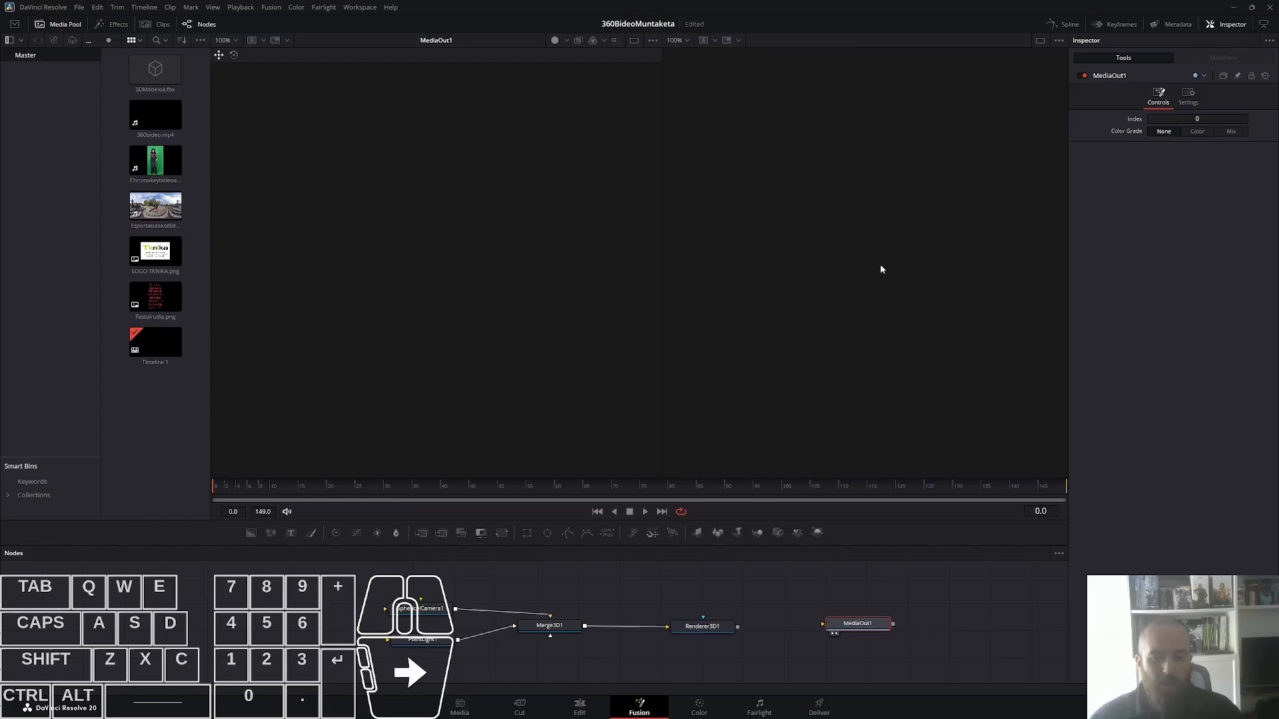
drag(843, 623, 847, 620)
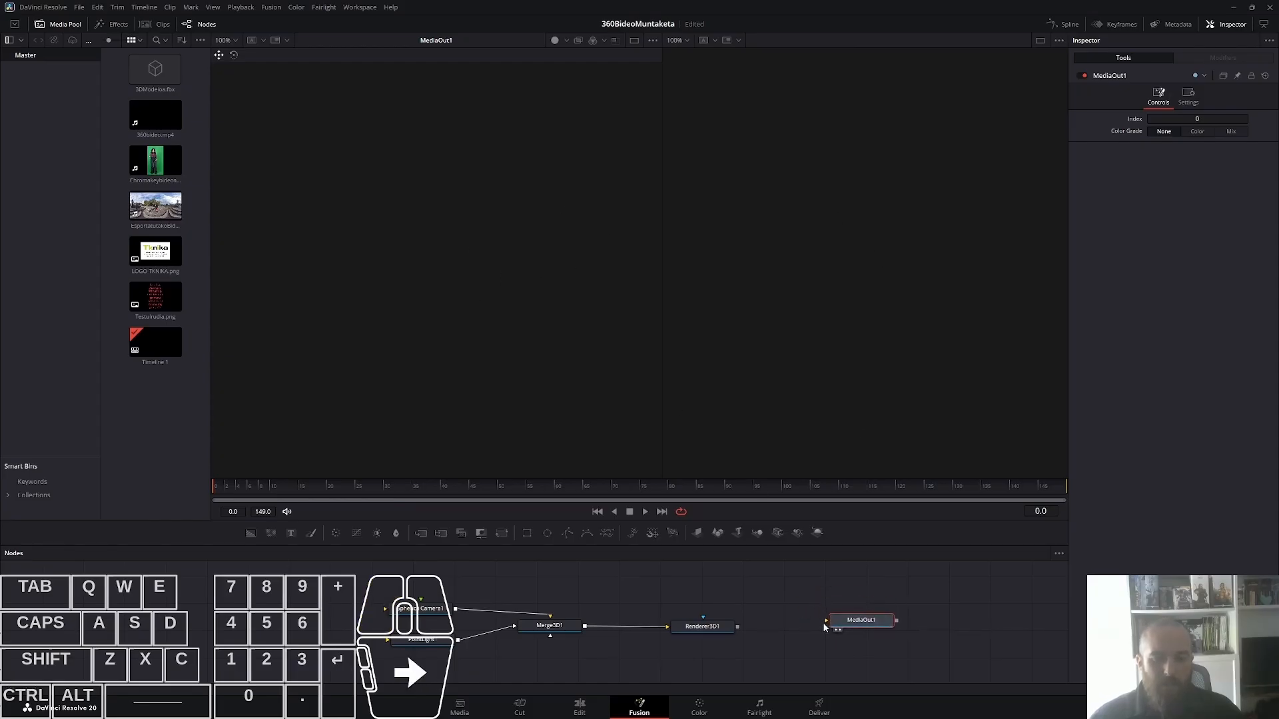
Display the Merge3D1 scene in the first viewer.
click(557, 629)
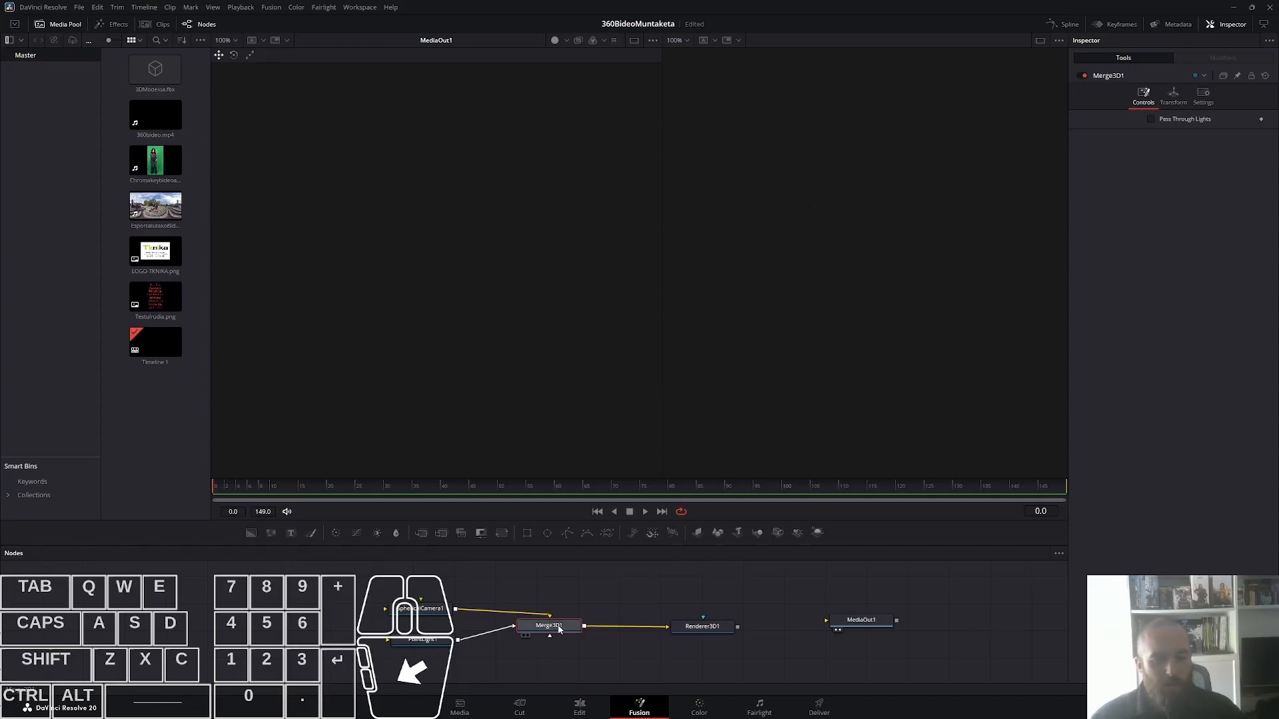
key(1)
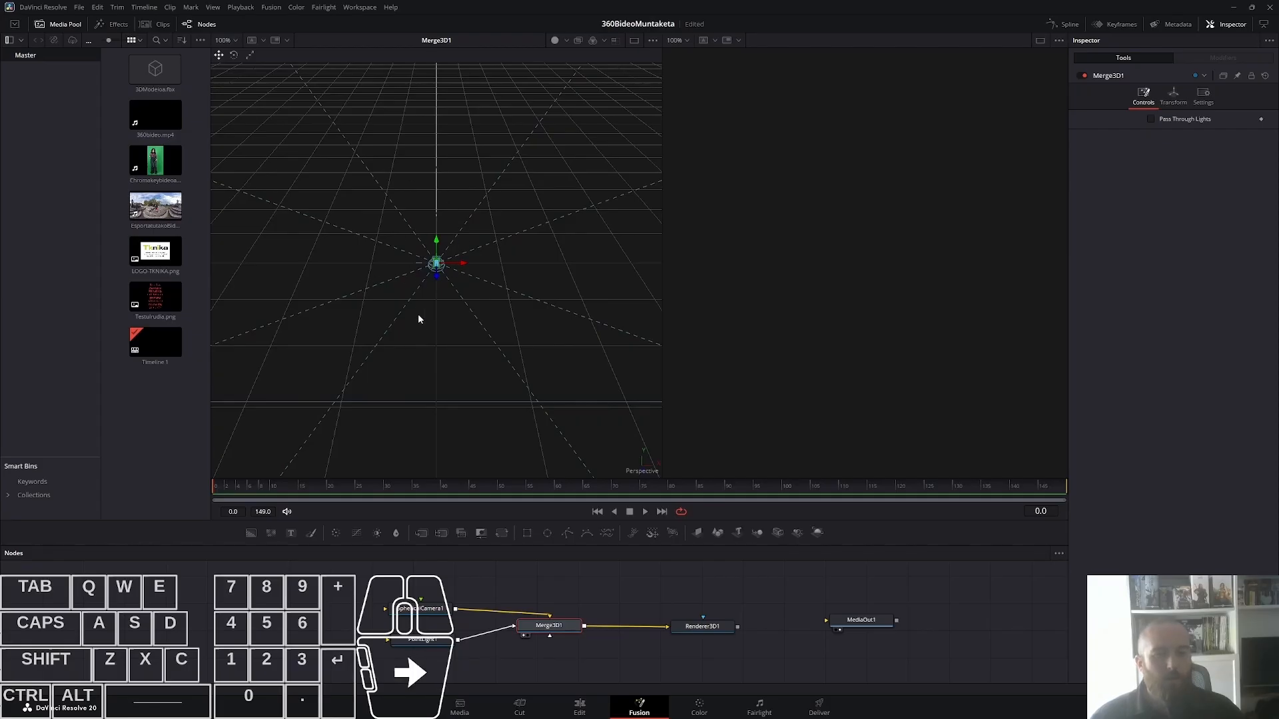
drag(421, 323, 433, 255)
key(ctrl+z)
Examine the camera and light in the Merge3D1 perspective view from different angles and distances.
right_click(437, 298)
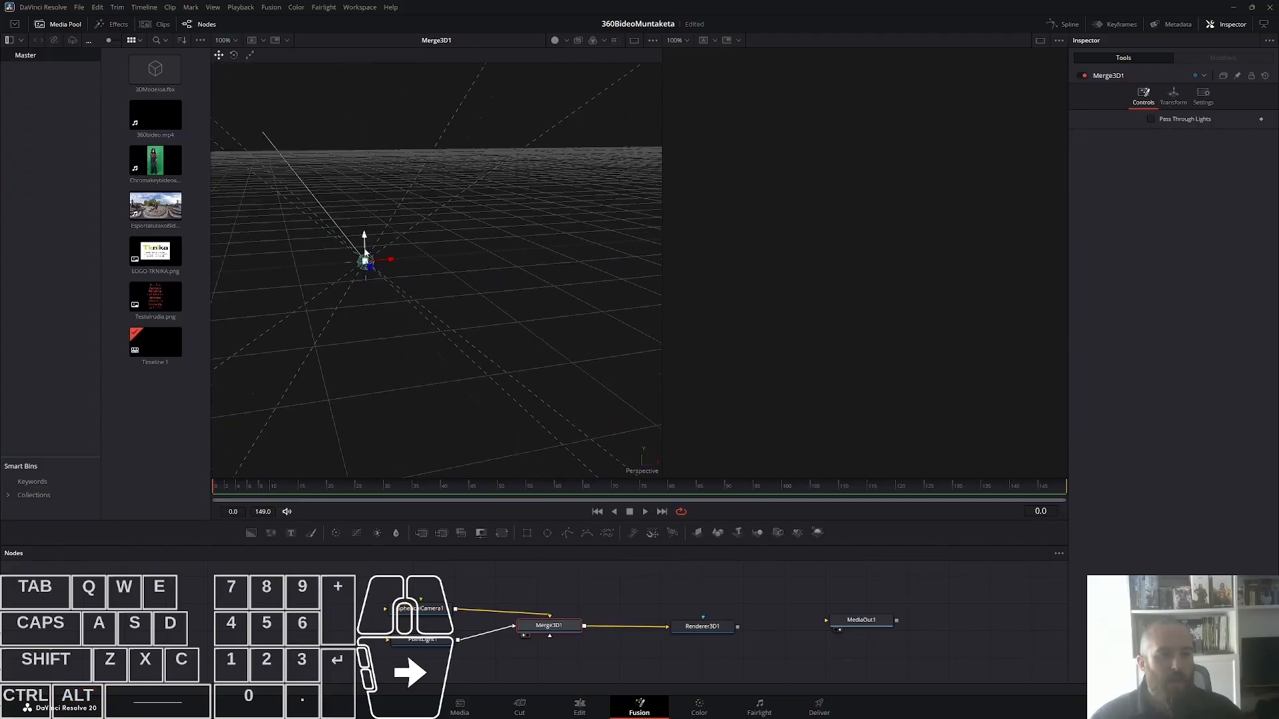
scroll(365, 253, up, 4)
scroll(365, 253, down, 7)
scroll(364, 254, up, 5)
scroll(365, 253, down, 5)
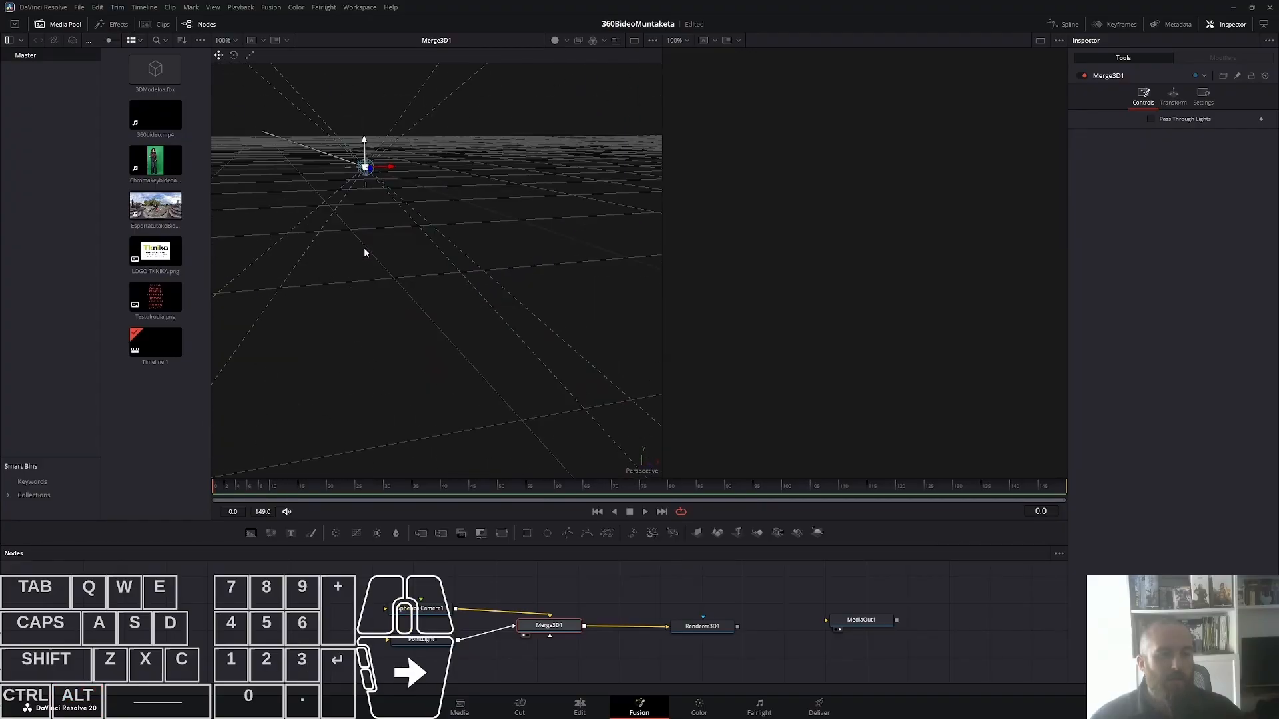
scroll(364, 253, up, 4)
scroll(364, 253, down, 5)
scroll(365, 253, up, 5)
scroll(364, 253, down, 1)
scroll(367, 255, up, 5)
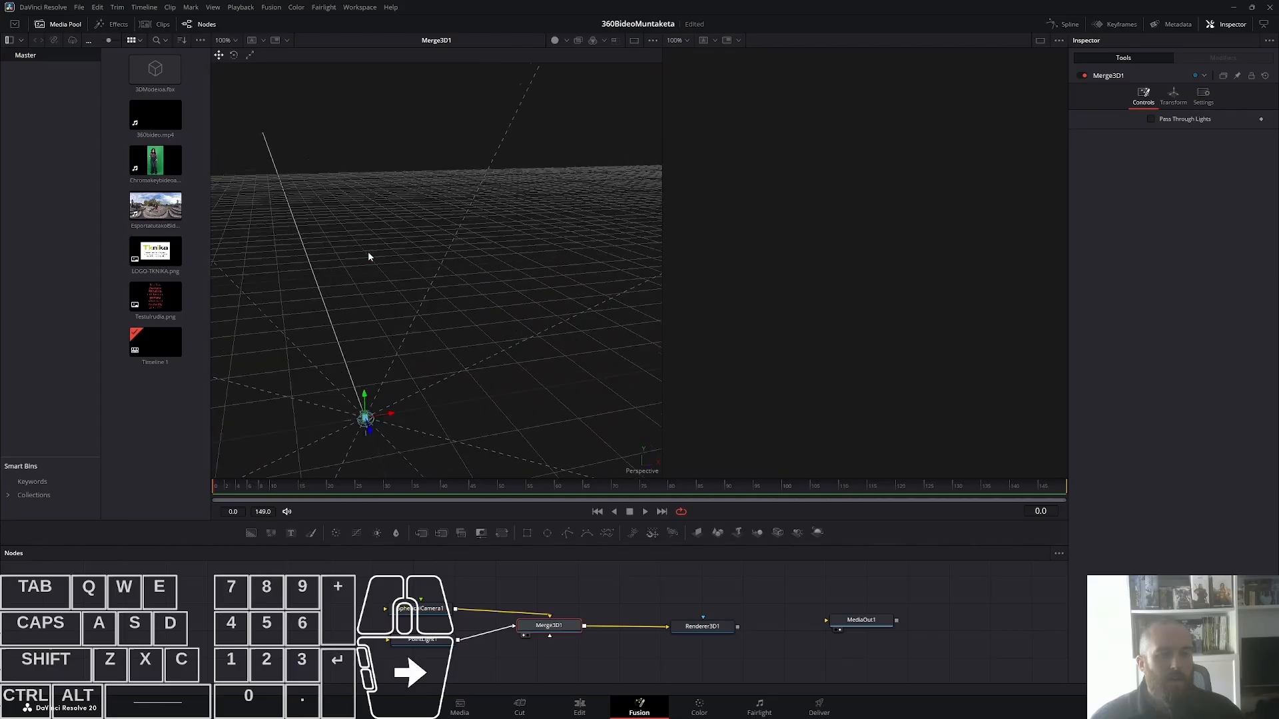
scroll(369, 252, down, 5)
scroll(370, 257, up, 6)
scroll(370, 258, down, 4)
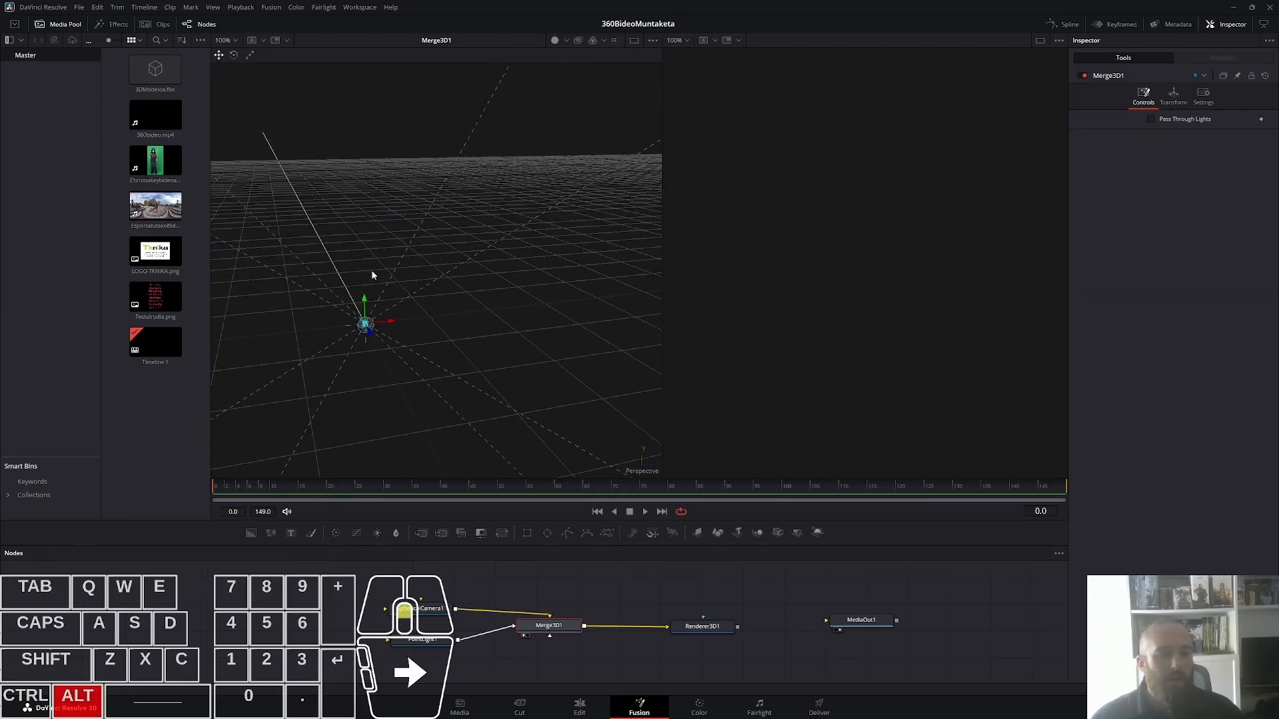